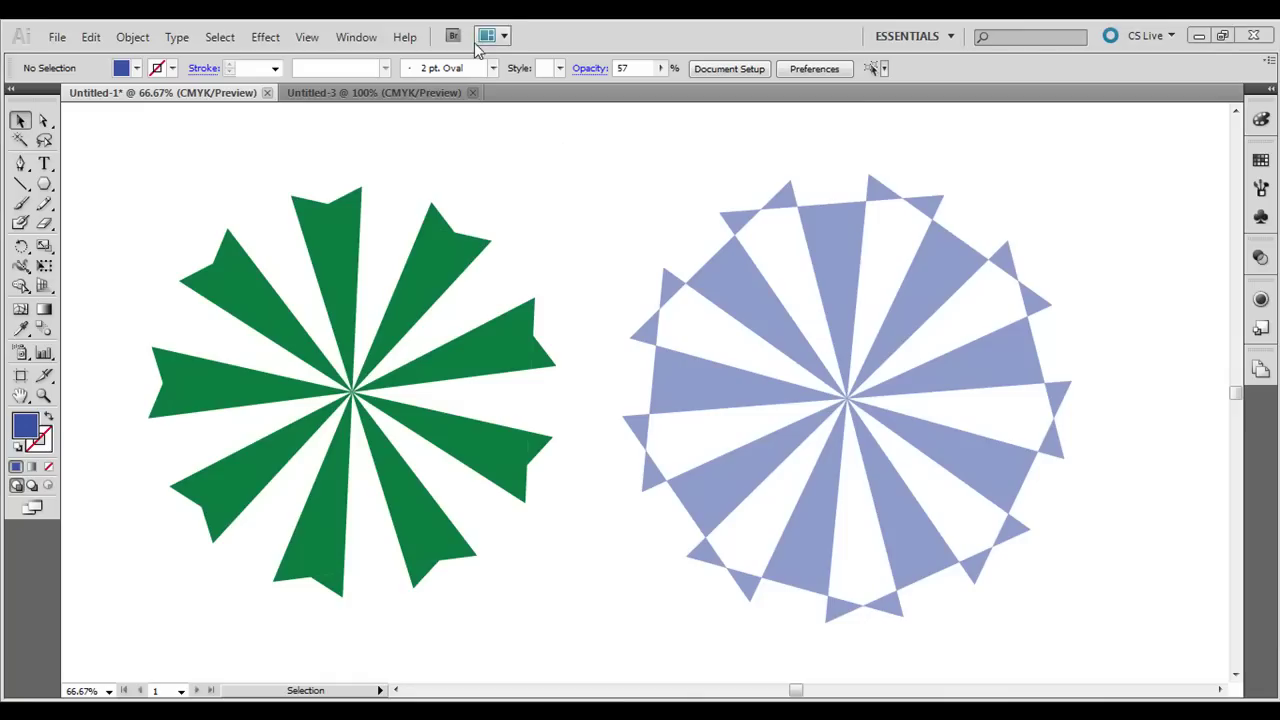
- Draw a 3-sided polygon, about 212 by 235 pt, on the empty Untitled-3 artboard
click(399, 93)
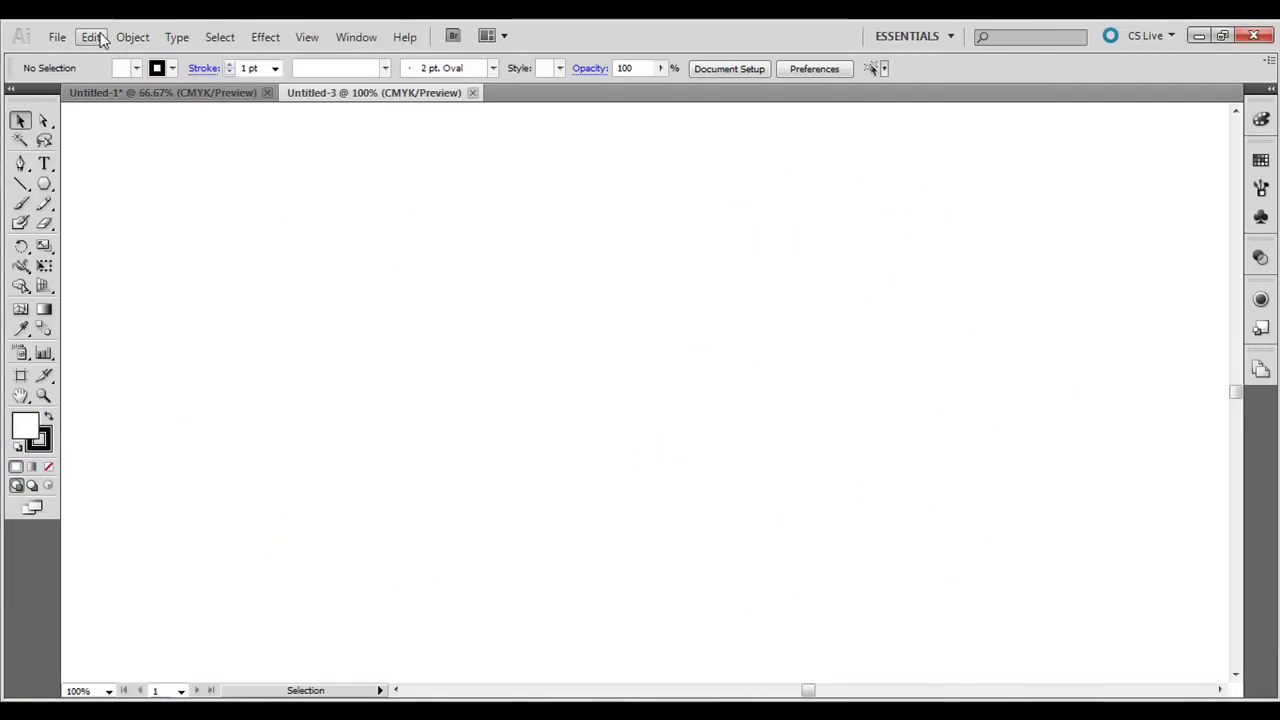
click(43, 186)
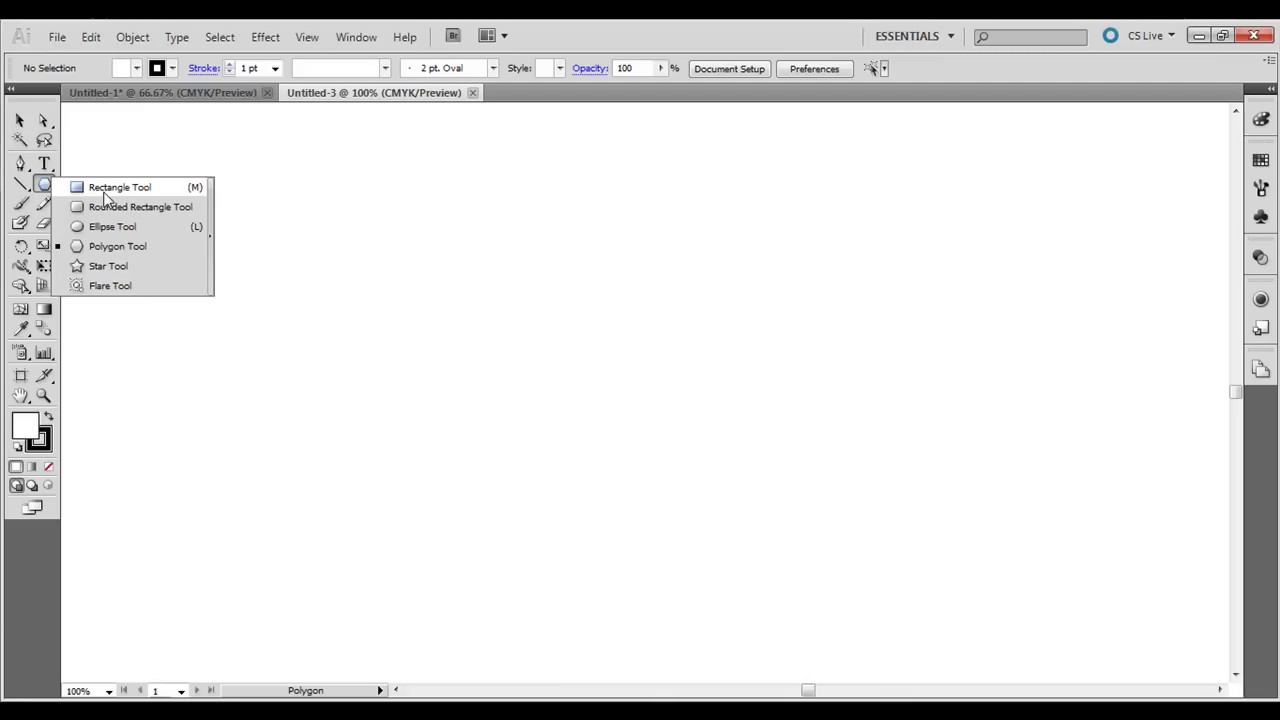
click(107, 250)
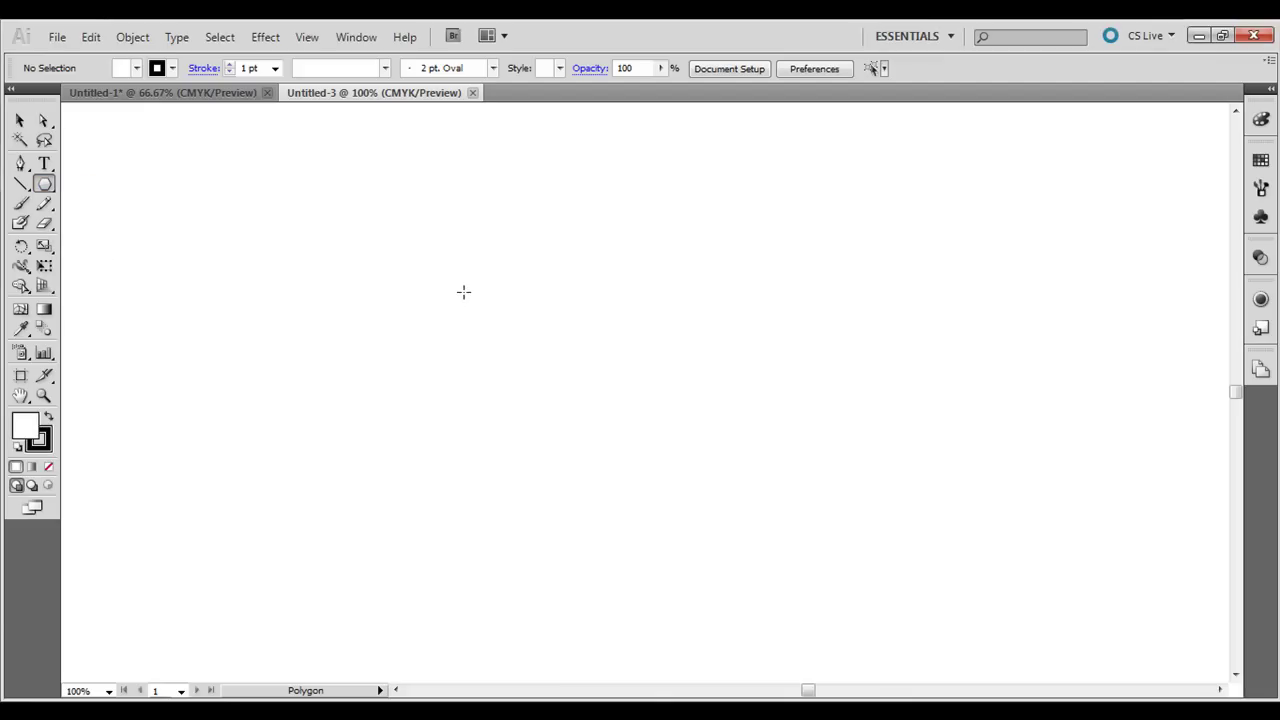
drag(463, 291, 534, 395)
key(Up)
key(Up)
key(Up)
key(Down)
key(Up)
key(Down)
key(Down)
key(Down)
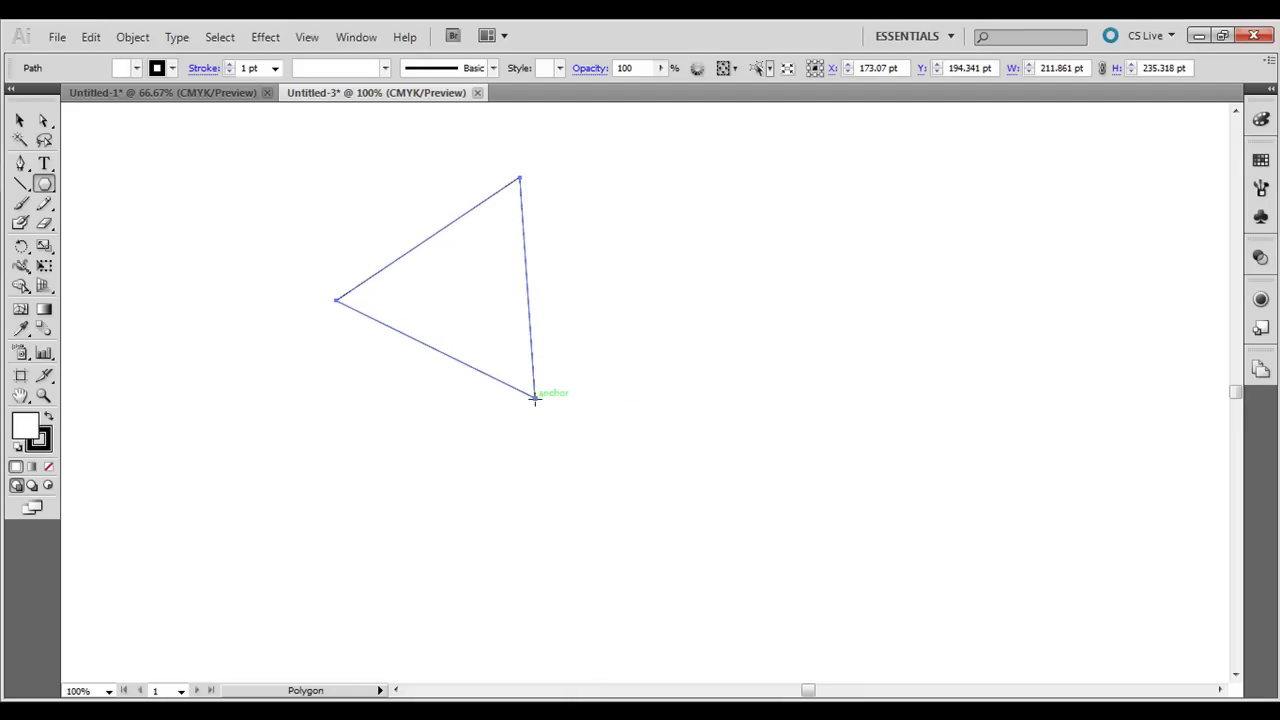
- Set the triangle's stroke to None and its fill to teal 16D8CE
click(41, 432)
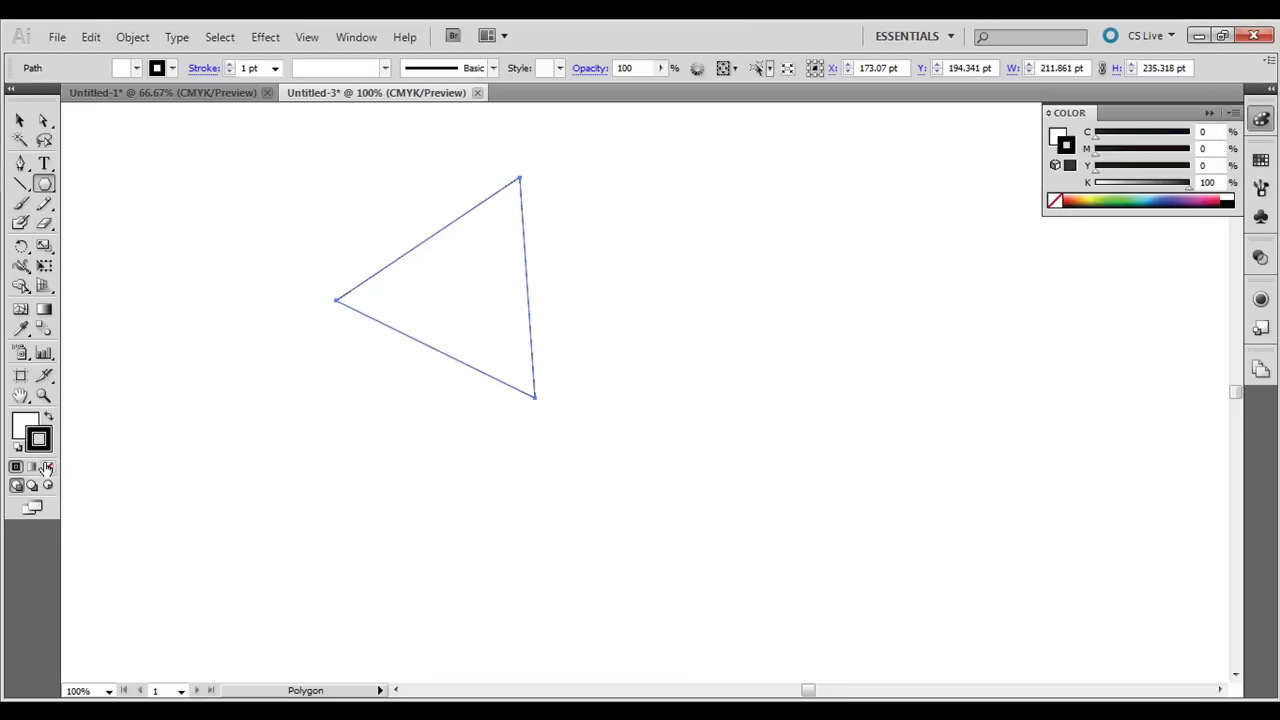
click(47, 466)
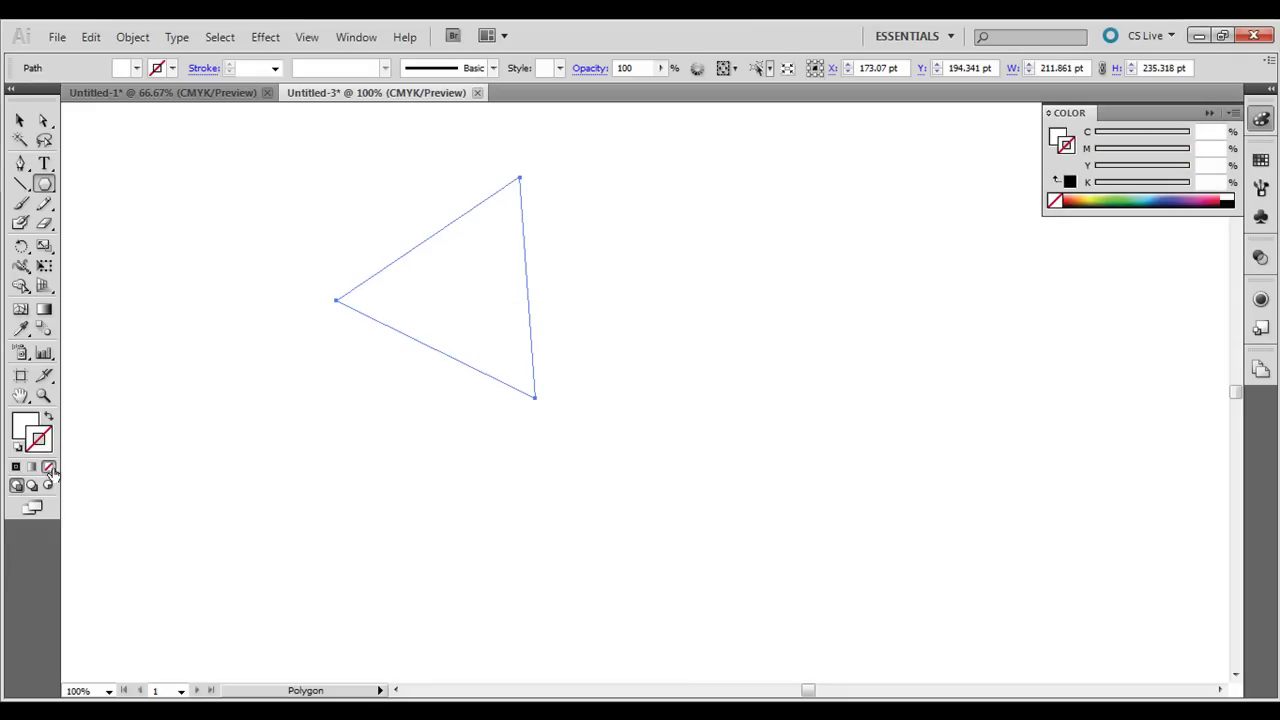
double_click(25, 425)
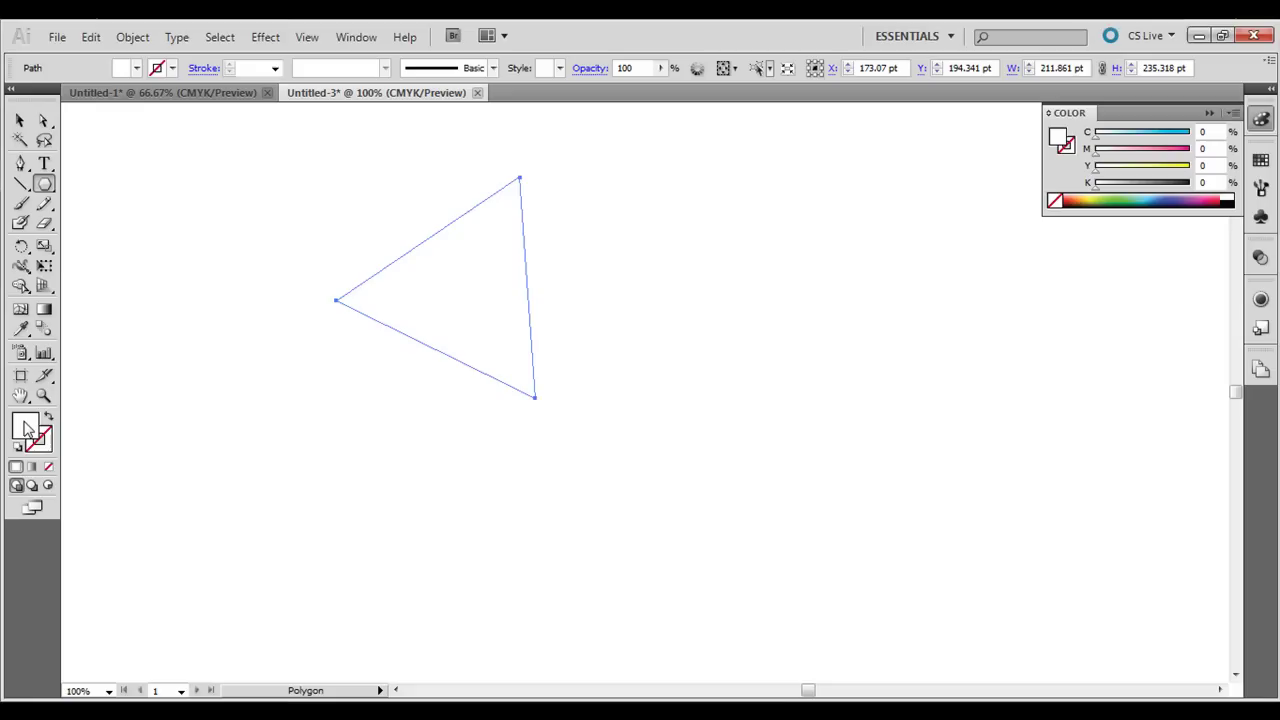
click(567, 329)
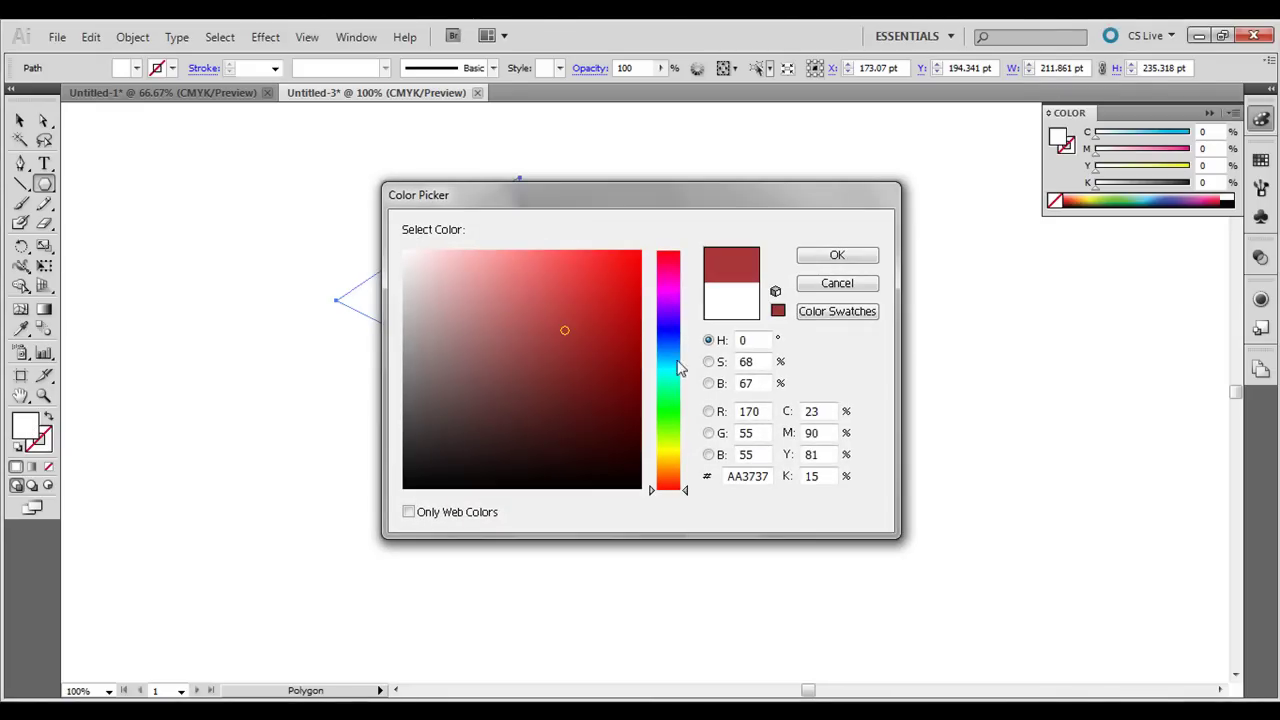
drag(668, 392, 685, 373)
click(606, 327)
click(614, 320)
click(622, 308)
click(618, 286)
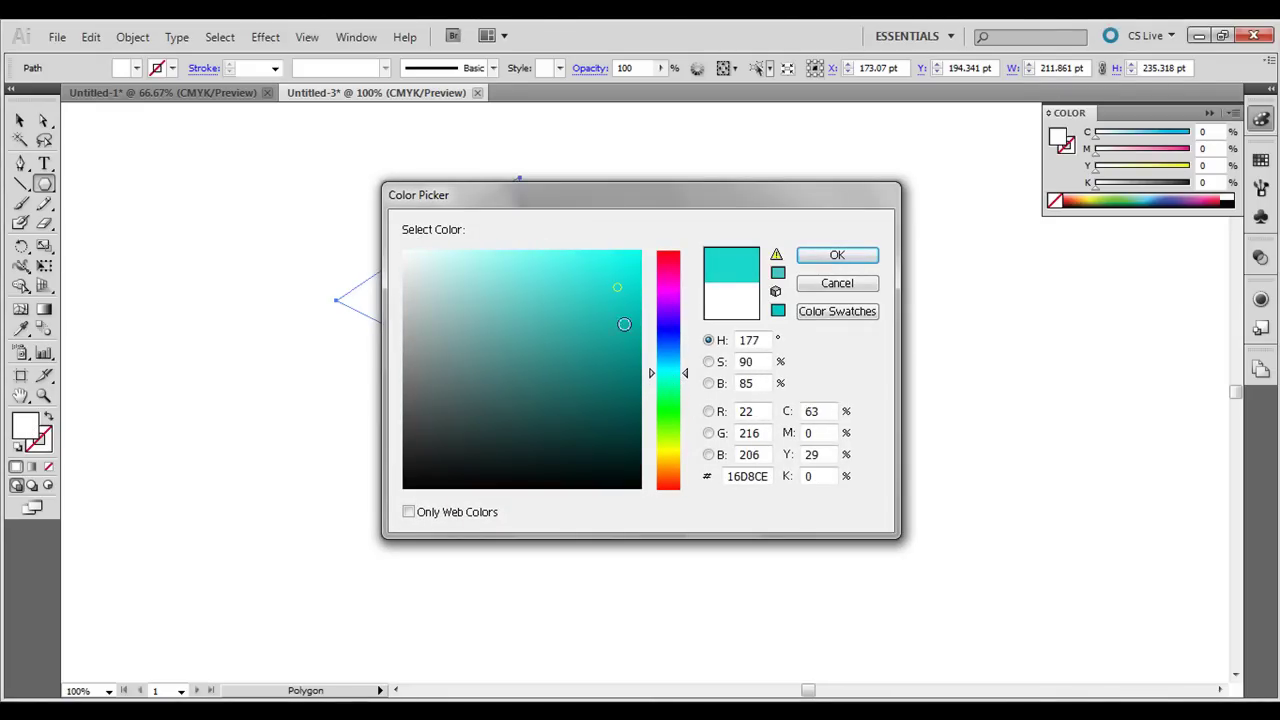
click(830, 255)
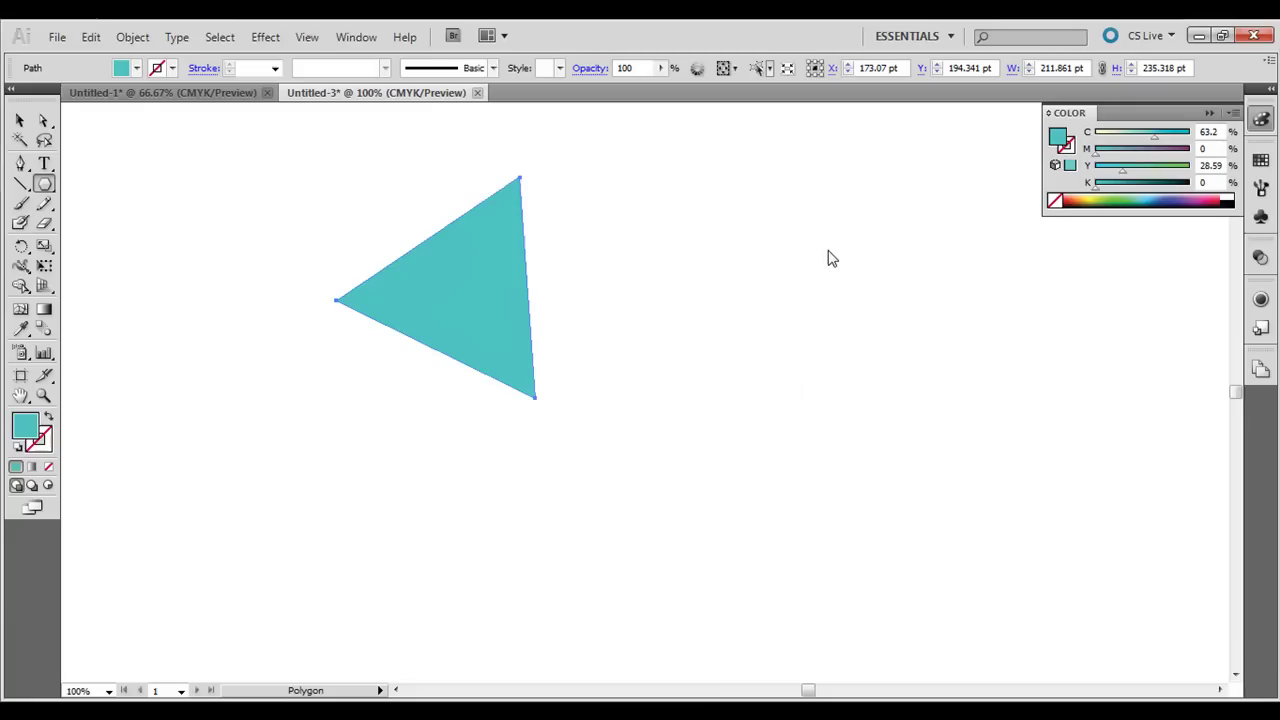
click(20, 120)
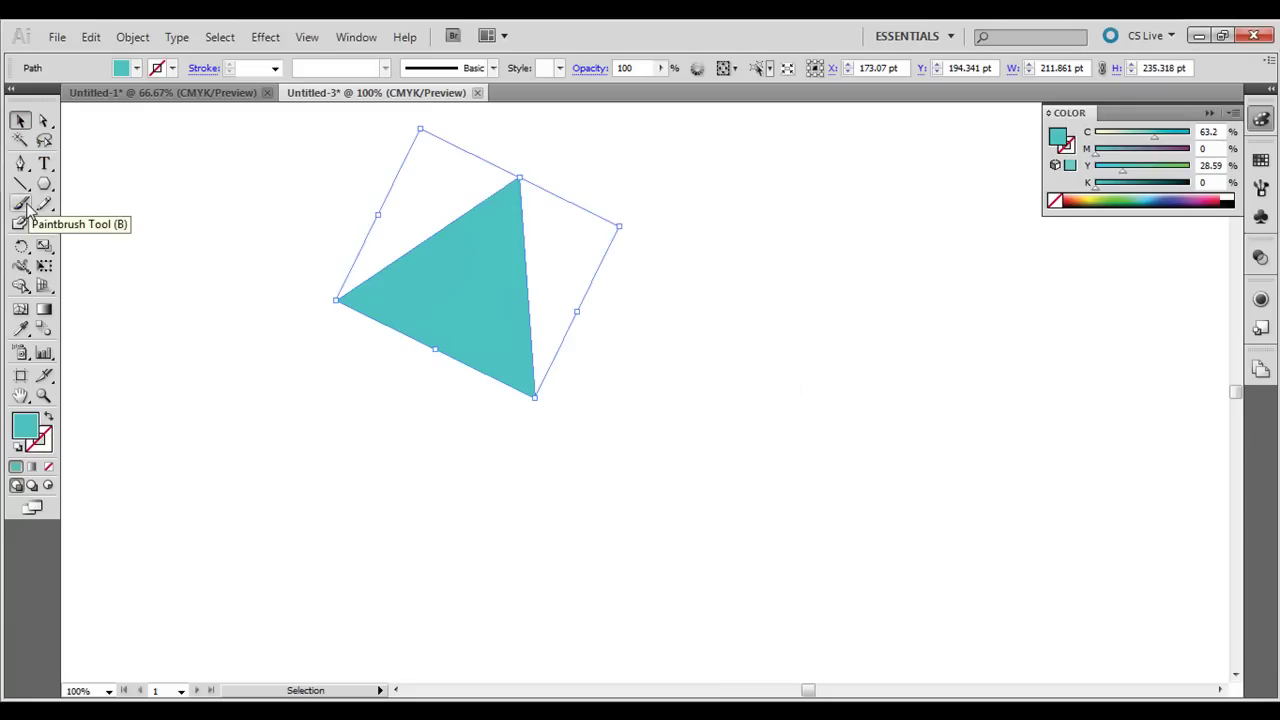
- Rotate-copy the triangle around its lower-right corner, repeating with Ctrl+D until the ring closes
click(20, 247)
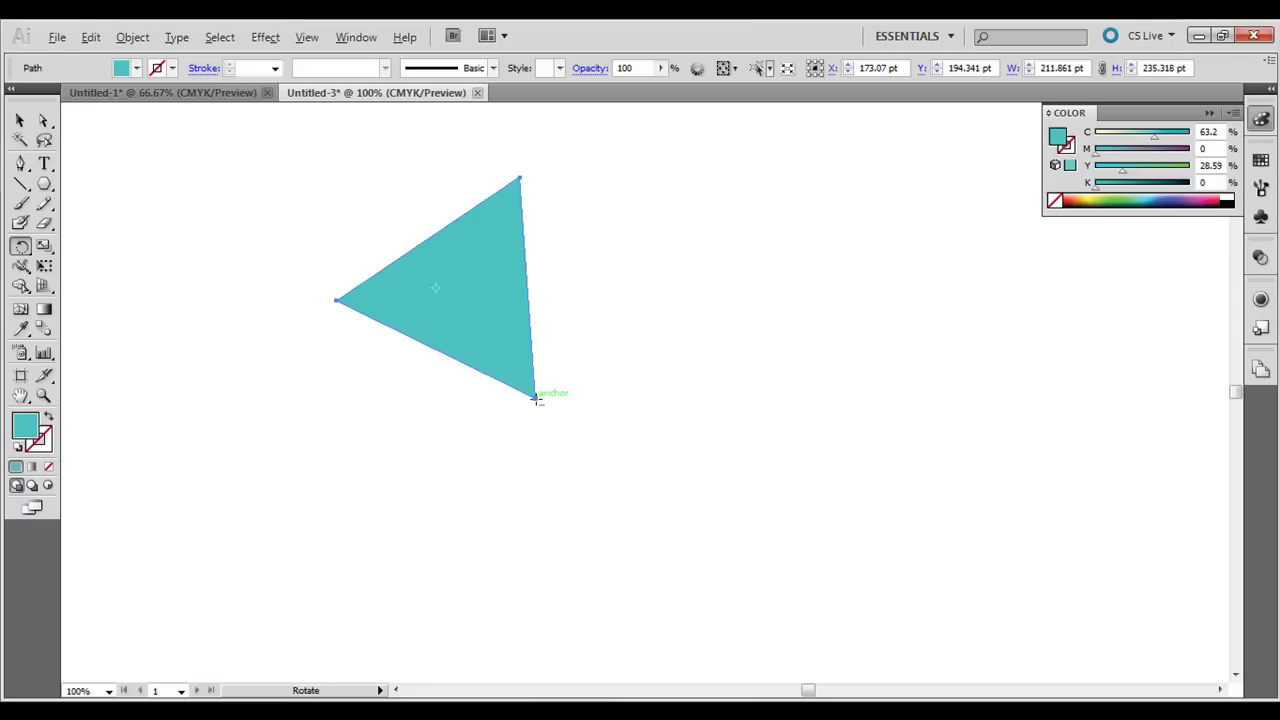
alt+click(535, 398)
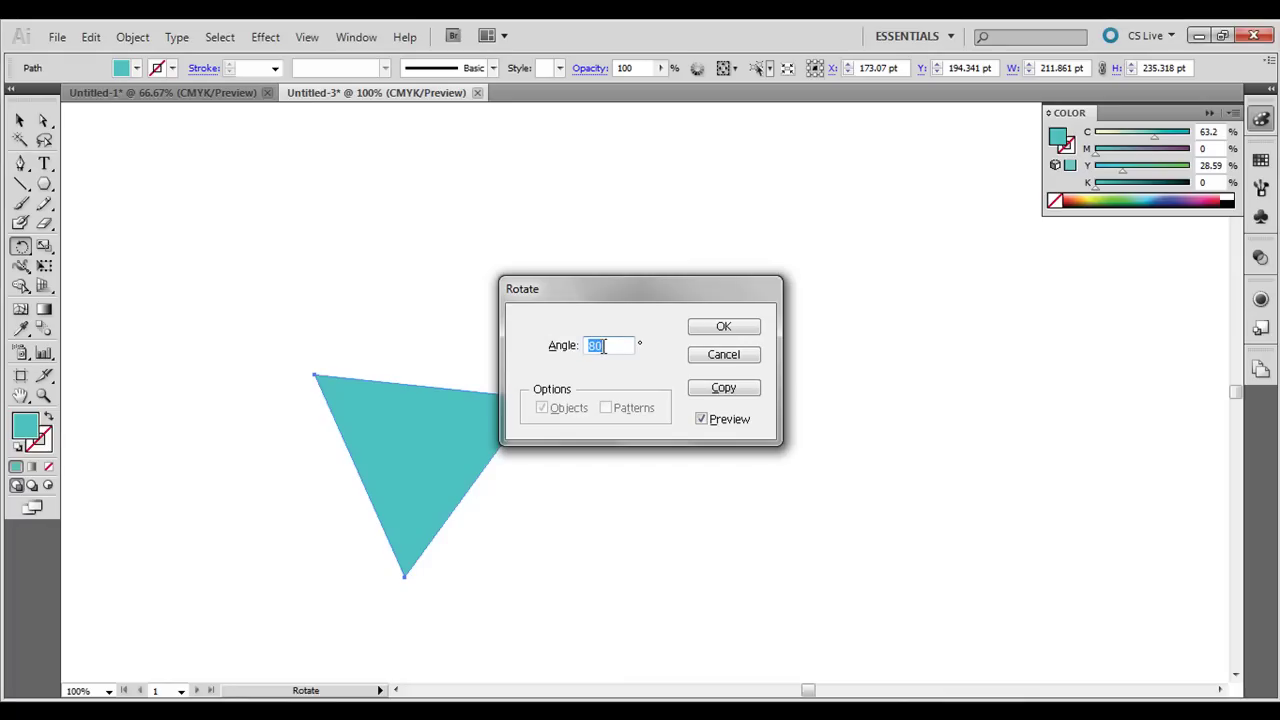
click(707, 389)
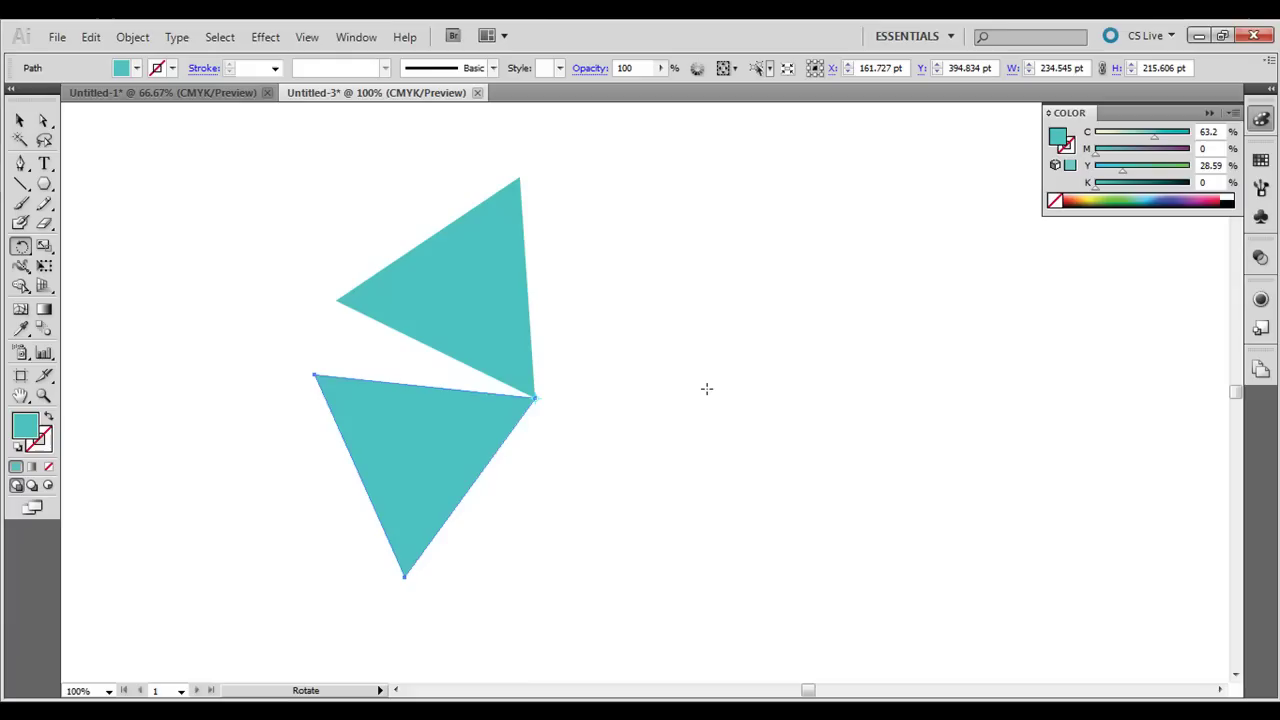
key(ctrl+d)
key(ctrl+d)
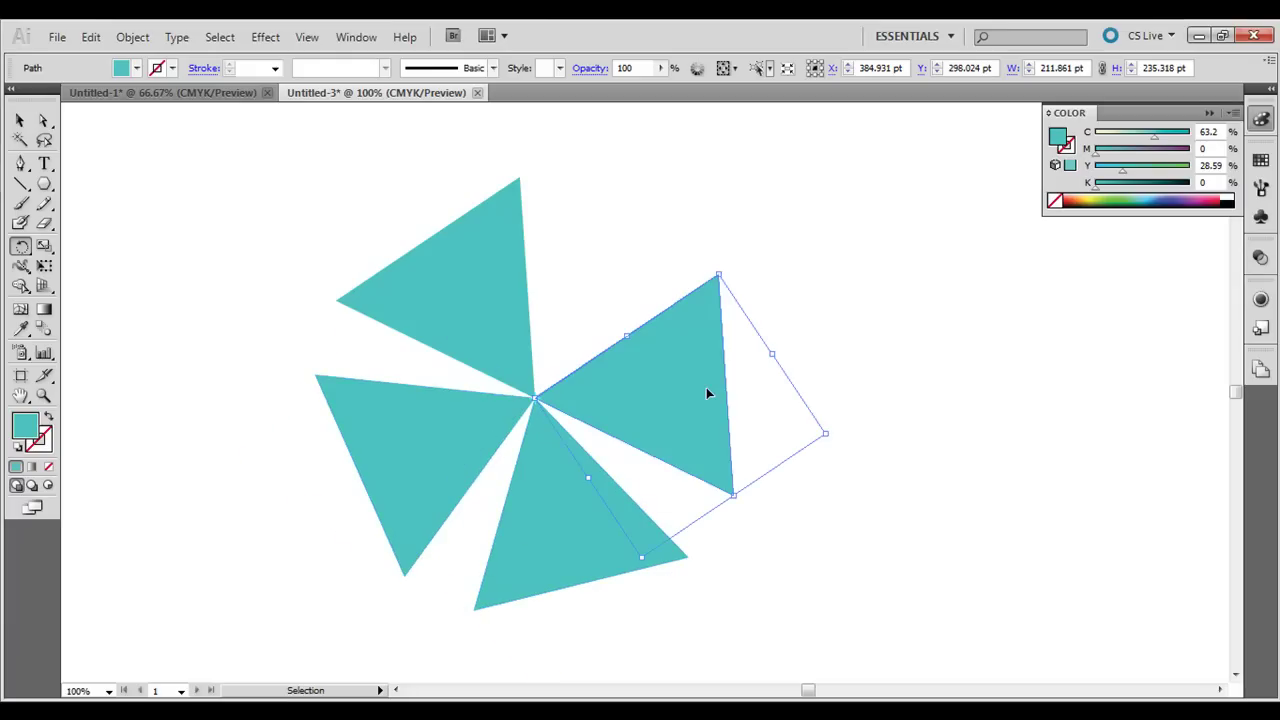
key(ctrl+d)
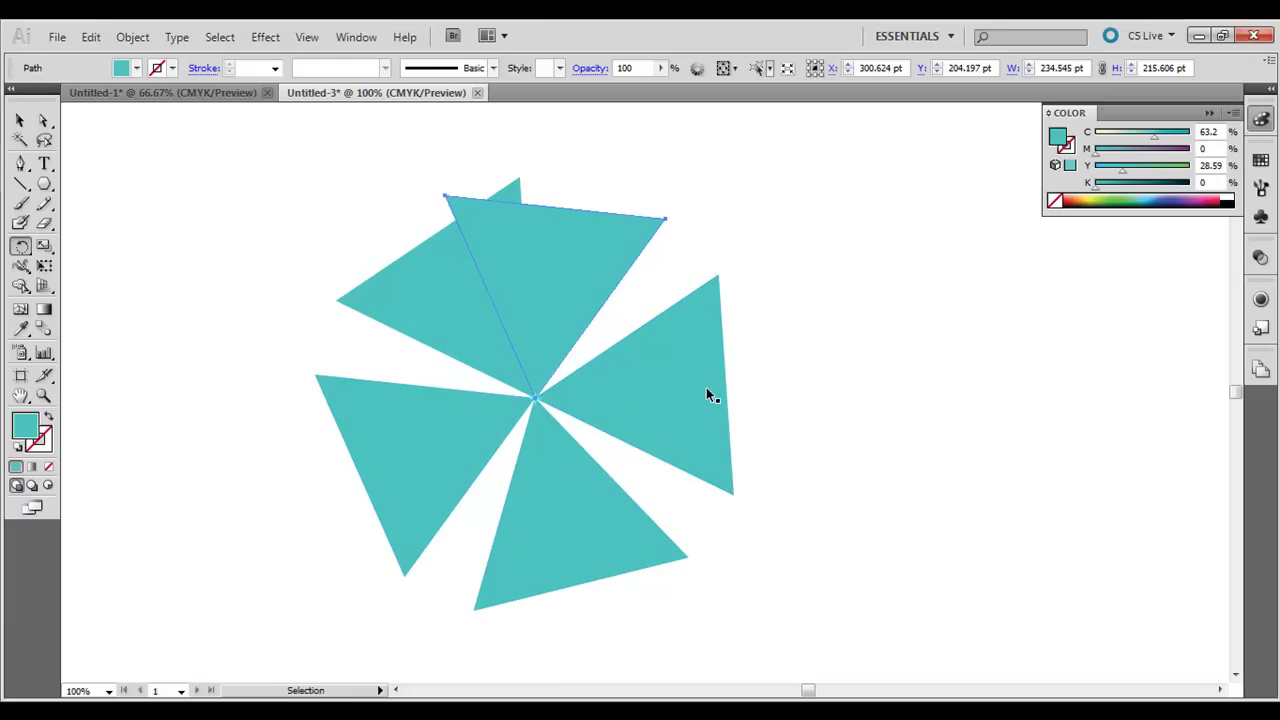
key(ctrl+d)
key(ctrl+d)
key(ctrl+d)
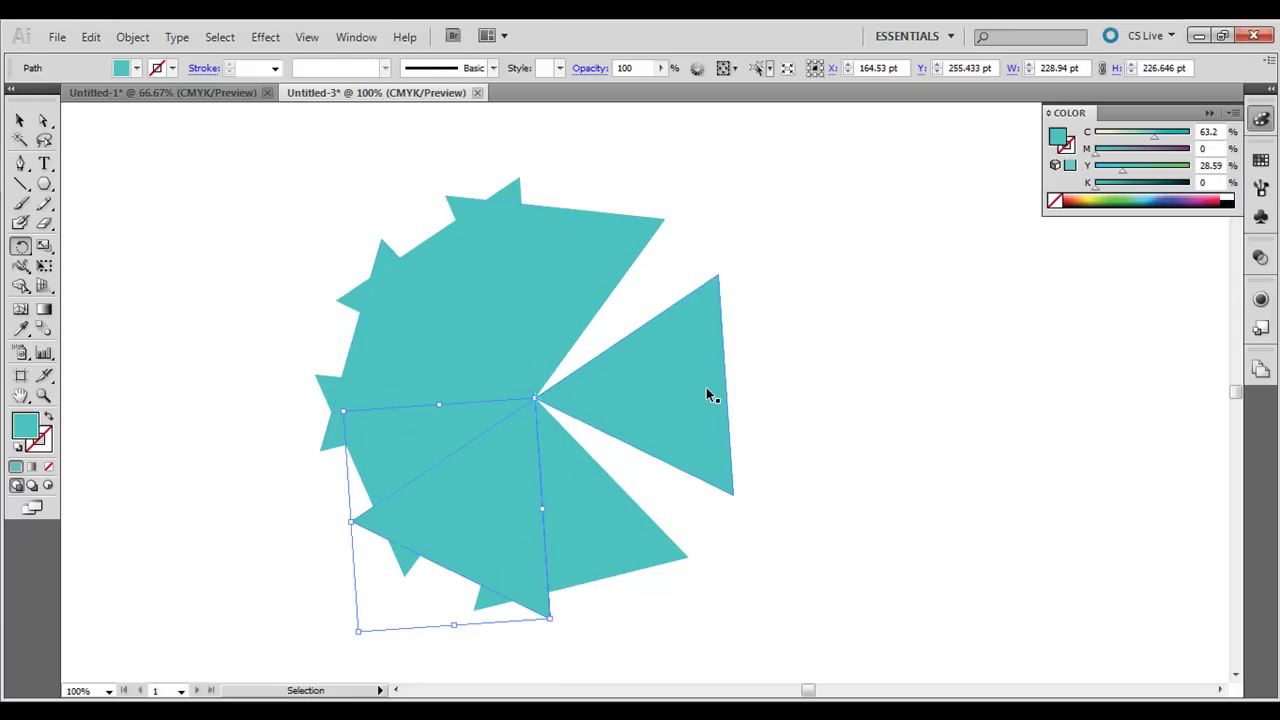
key(ctrl+d)
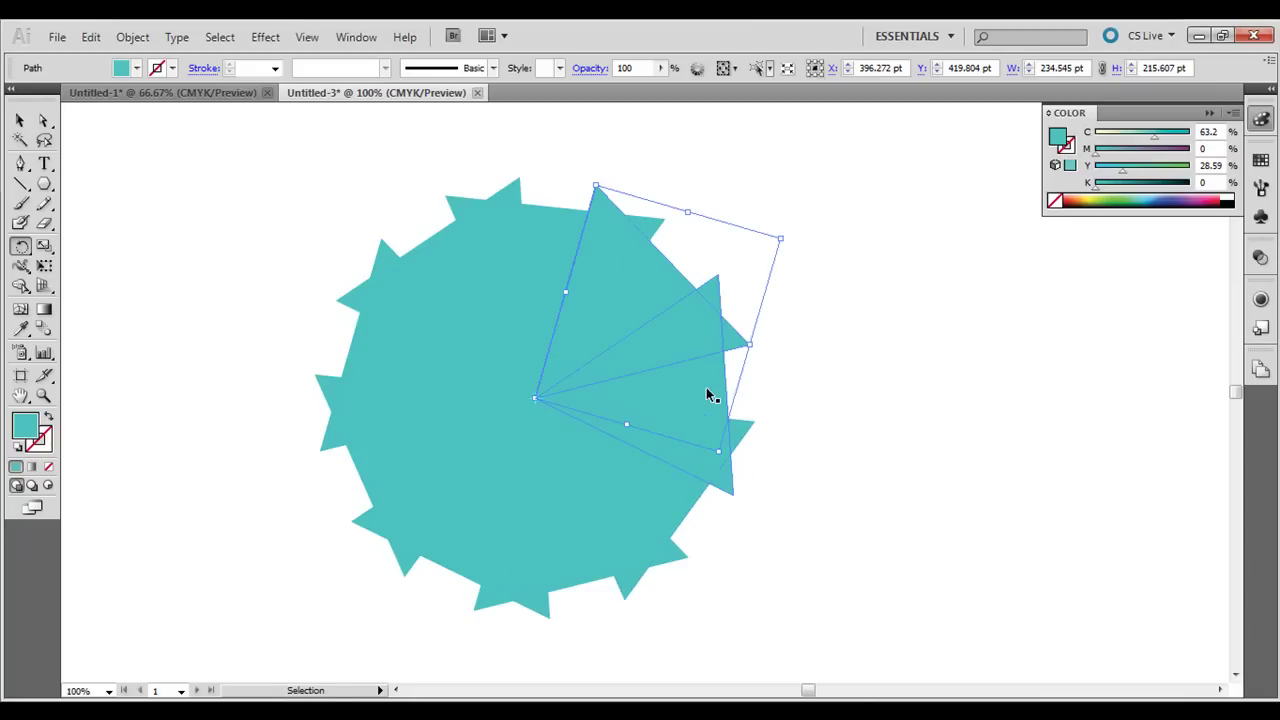
click(19, 120)
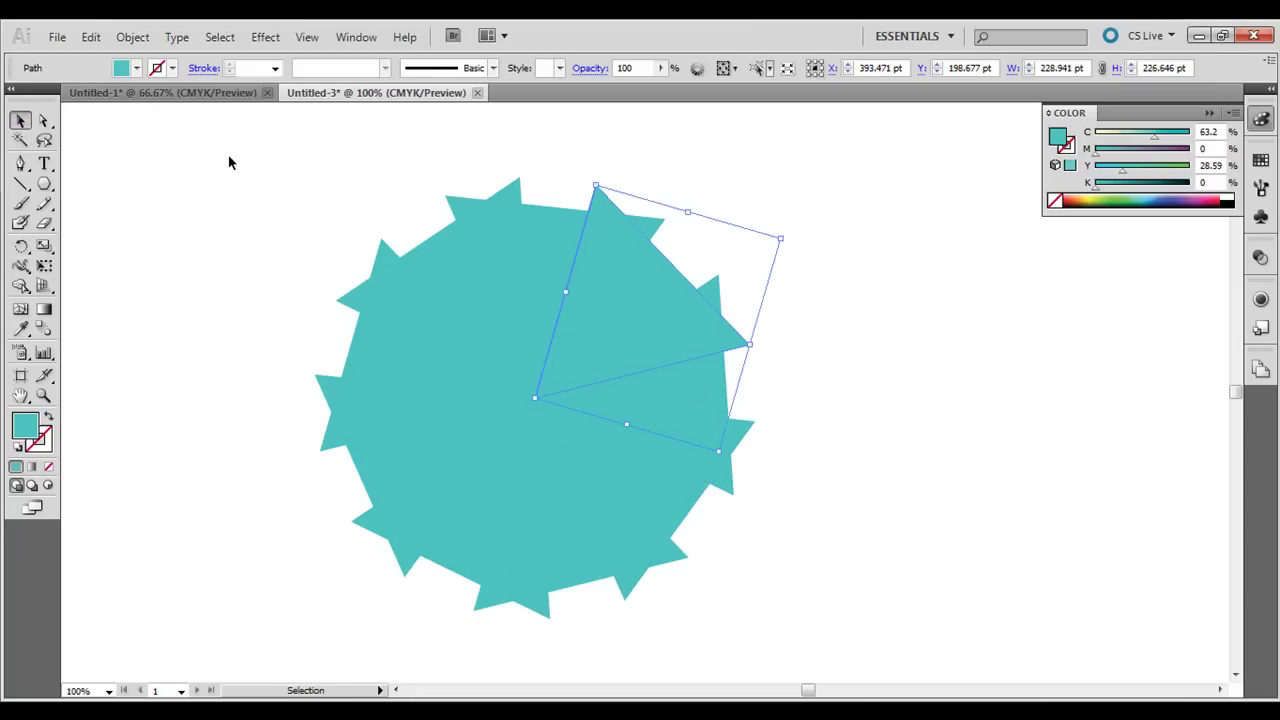
click(228, 155)
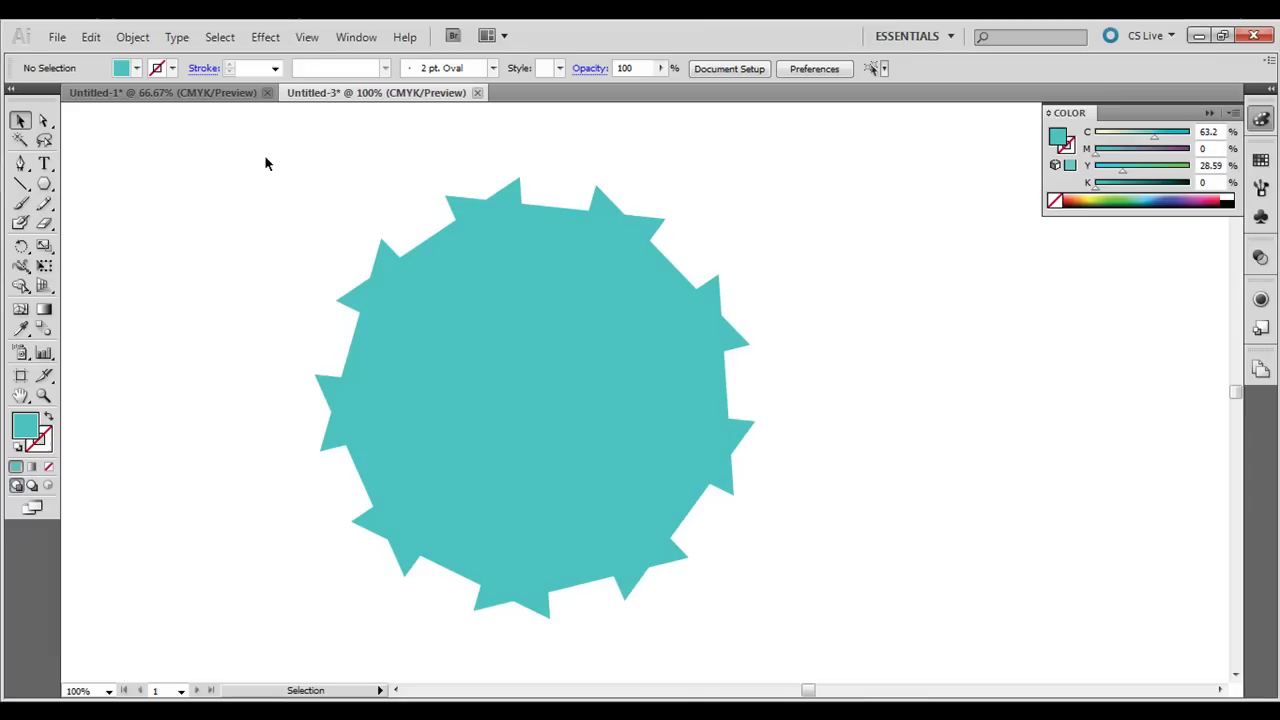
- Select all the triangles and Unite them into one spiky shape in the Pathfinder panel
drag(266, 158, 847, 632)
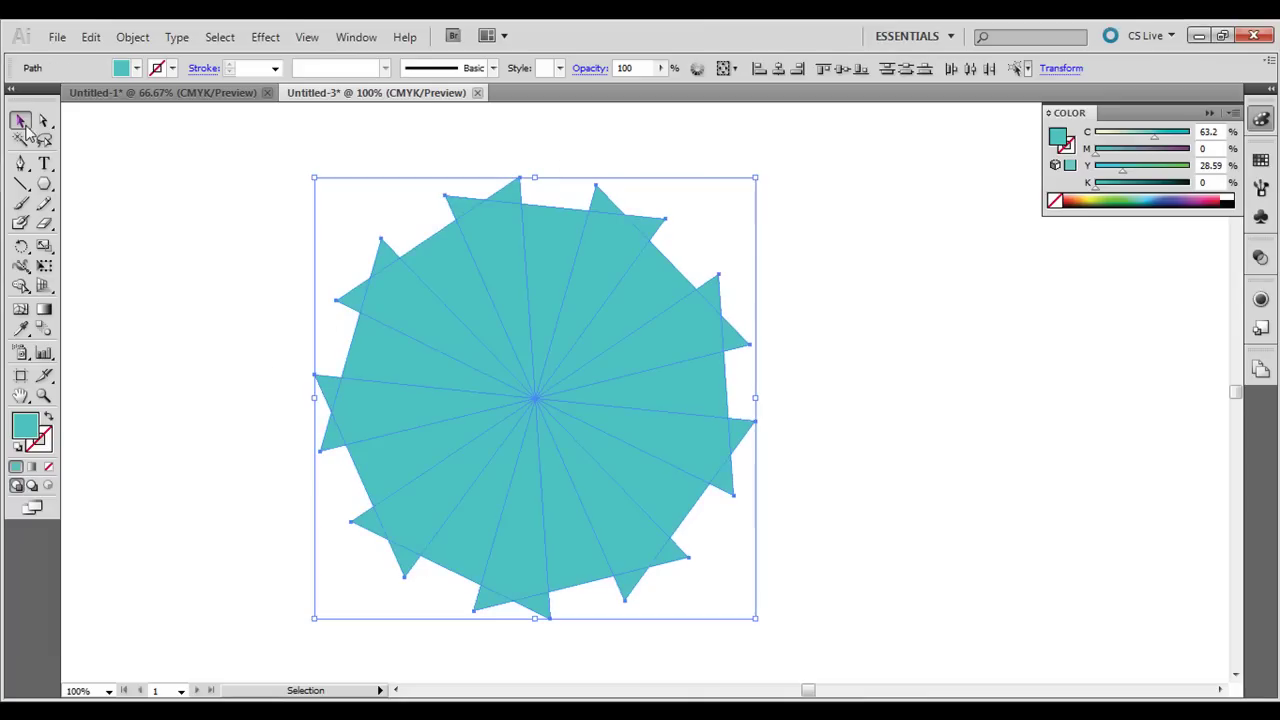
click(358, 40)
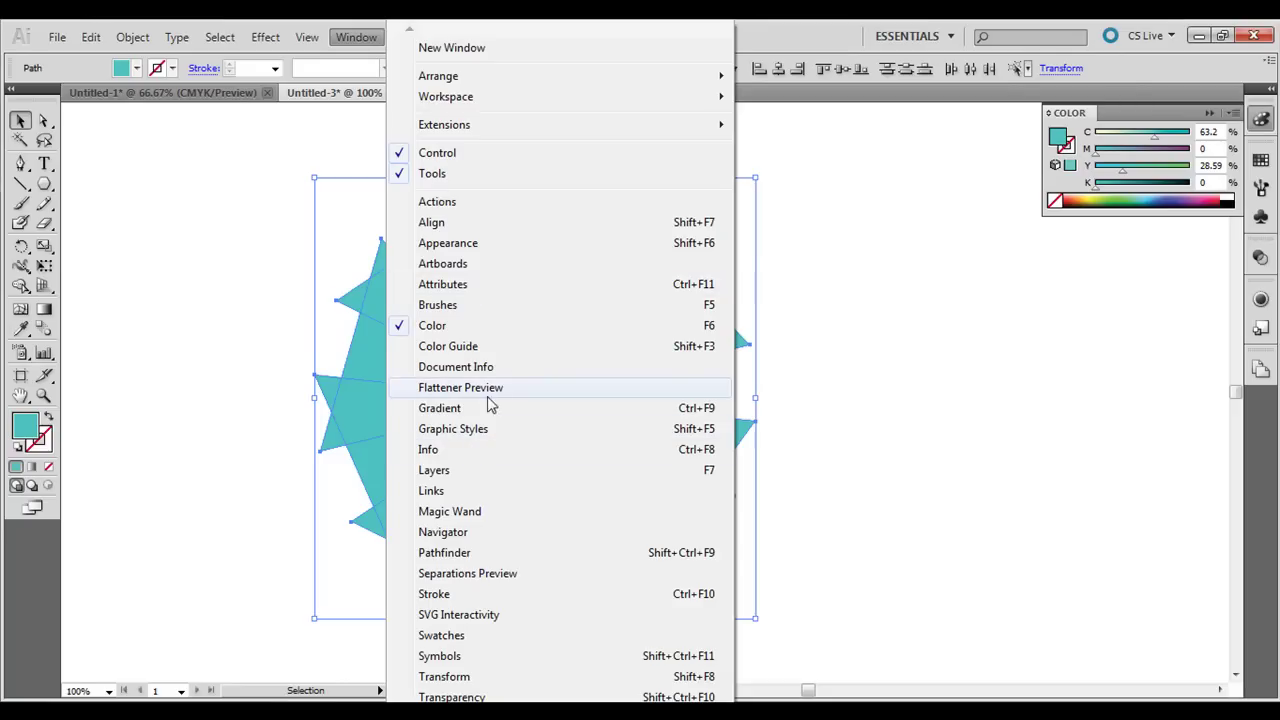
click(452, 552)
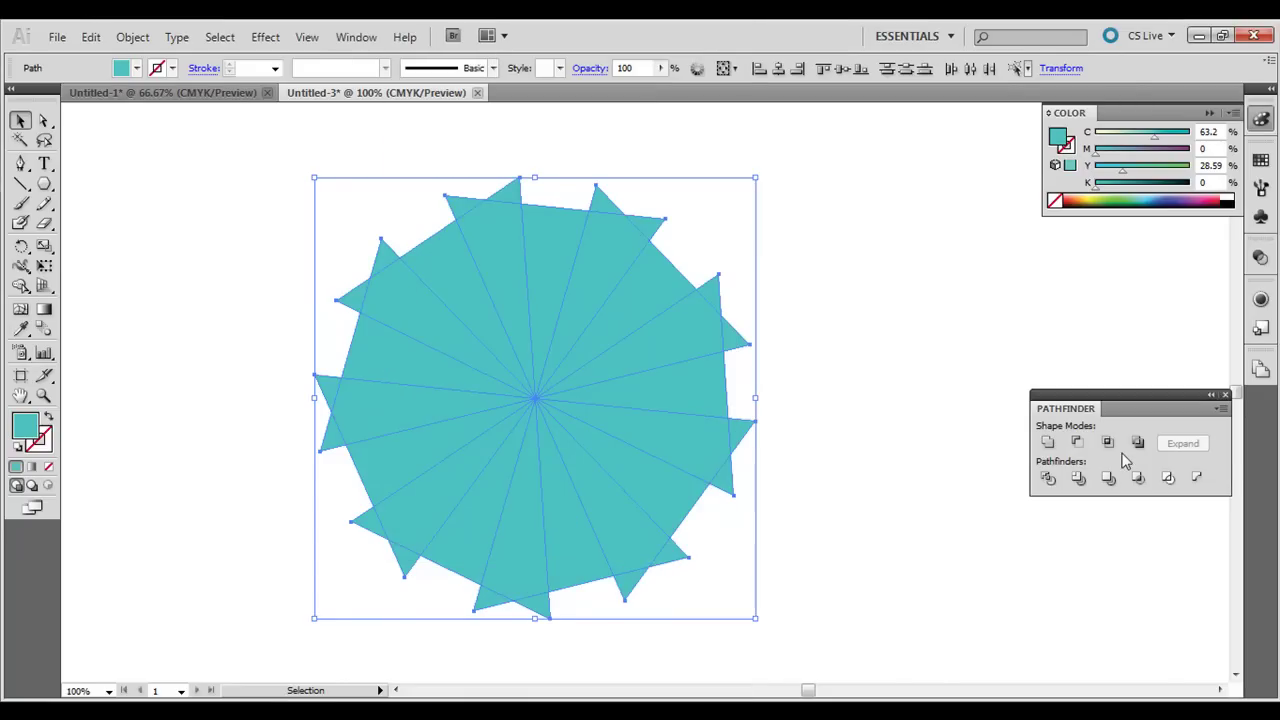
drag(1070, 403, 974, 342)
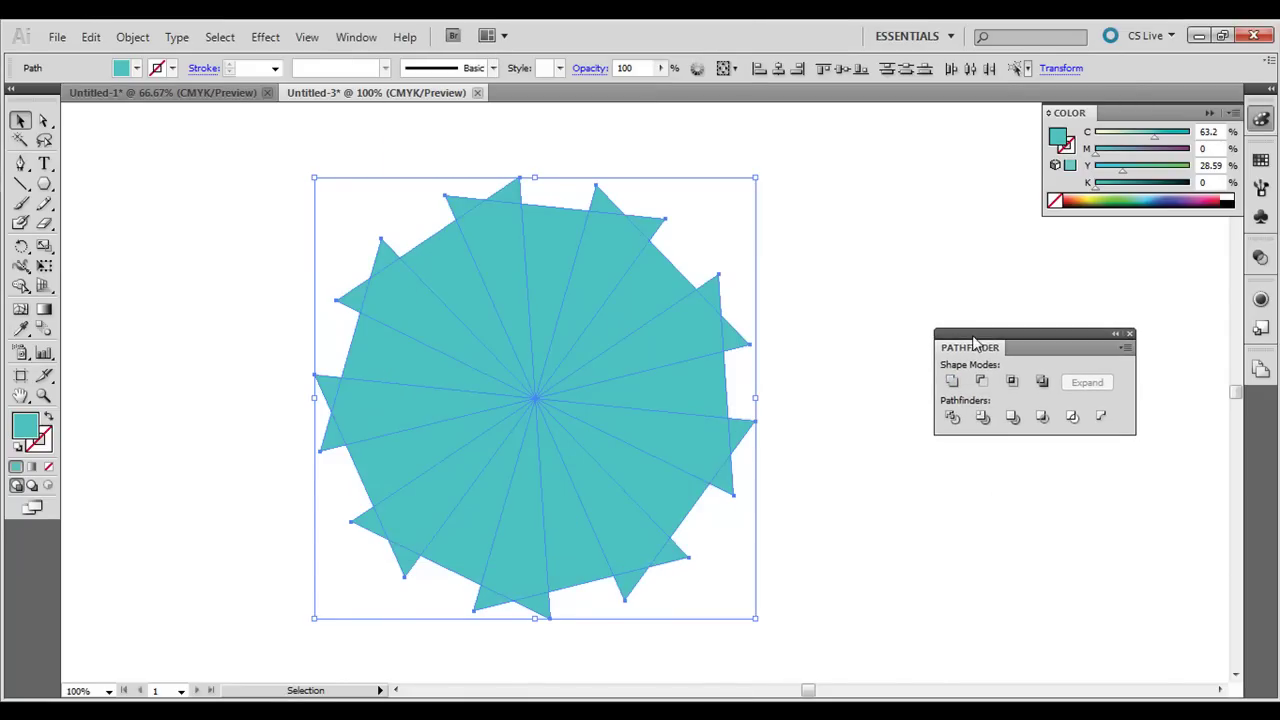
click(951, 383)
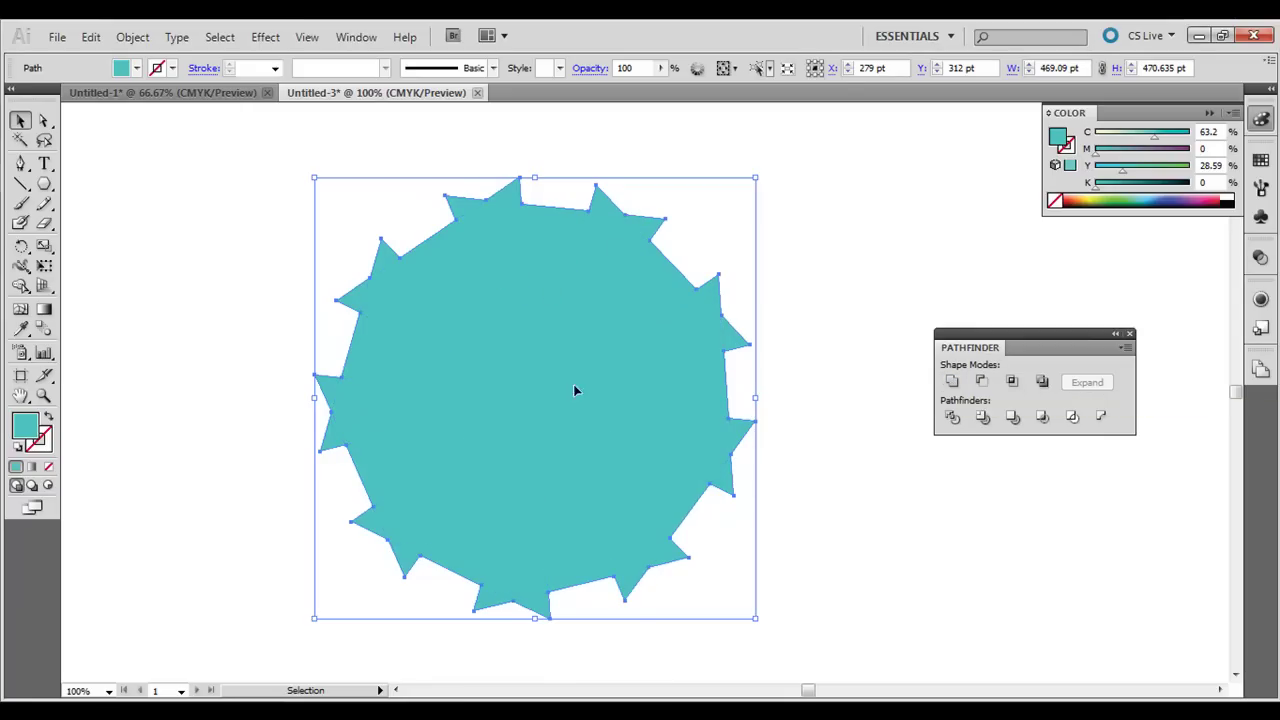
- Undo the Unite and apply Pathfinder Divide to split the burst into separate wedges
key(ctrl+z)
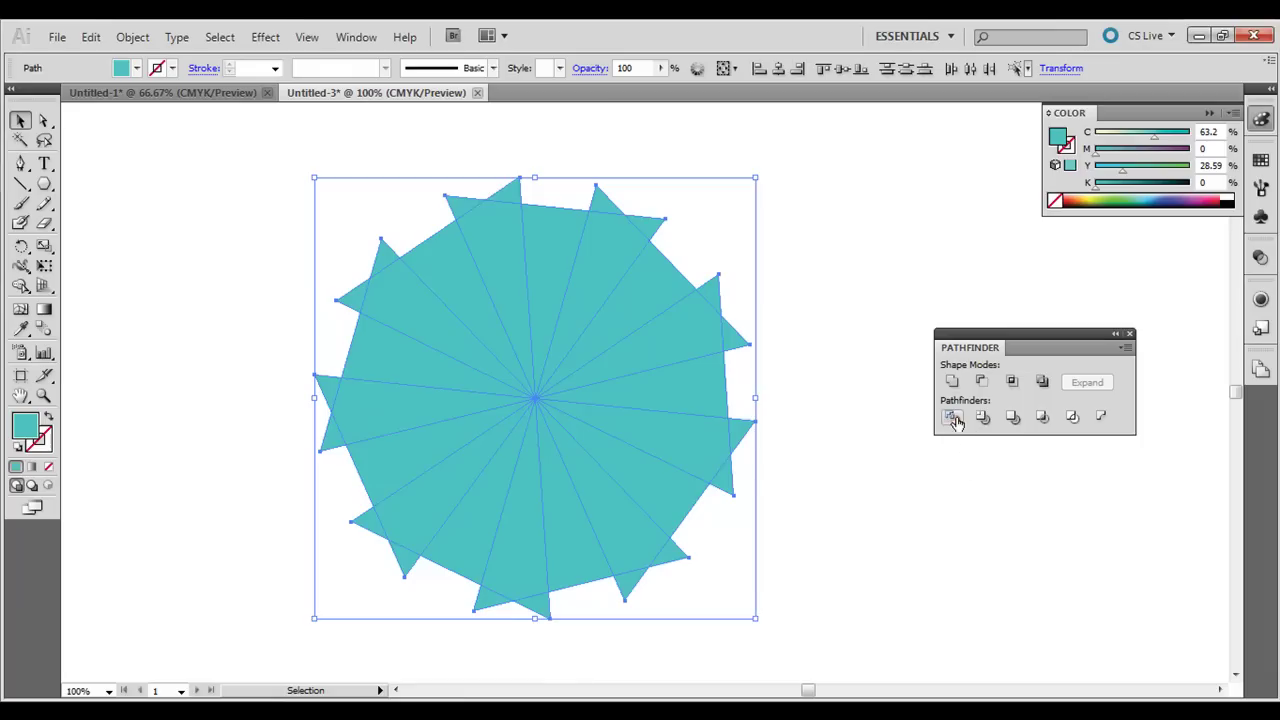
click(953, 418)
click(132, 38)
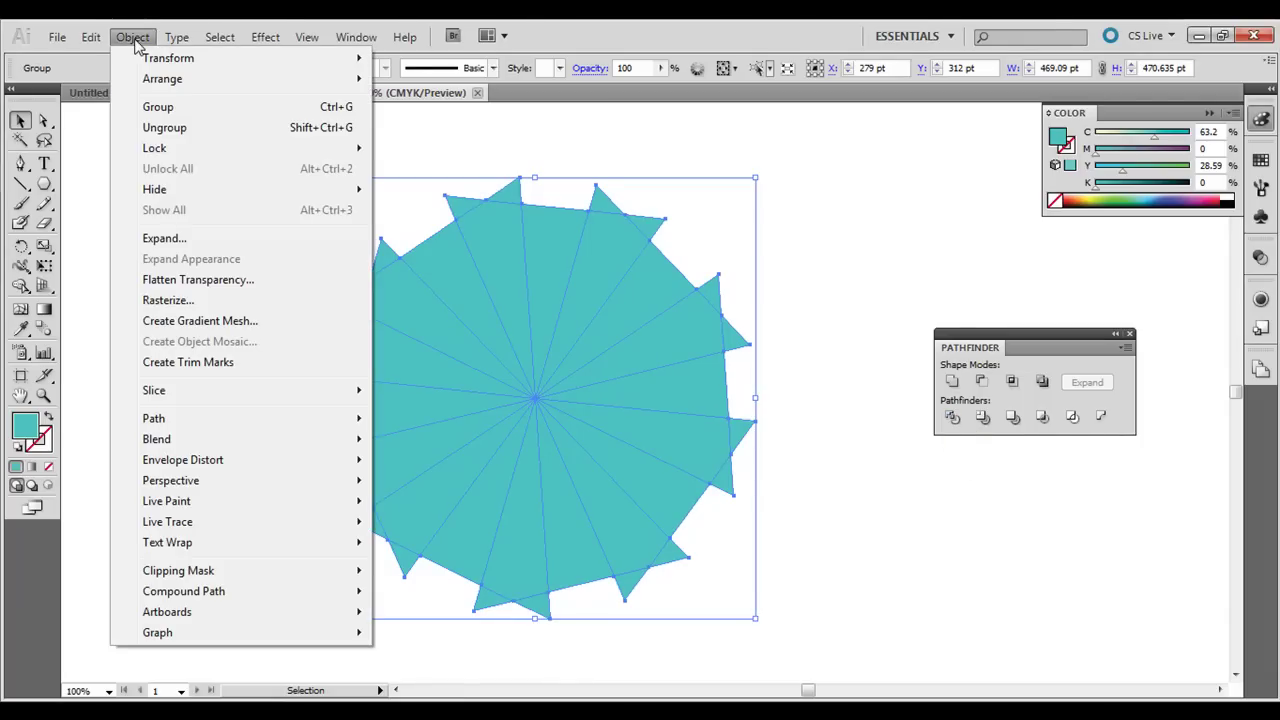
- Ungroup the divided wedges and start picking individual wedges with Direct Selection
click(165, 127)
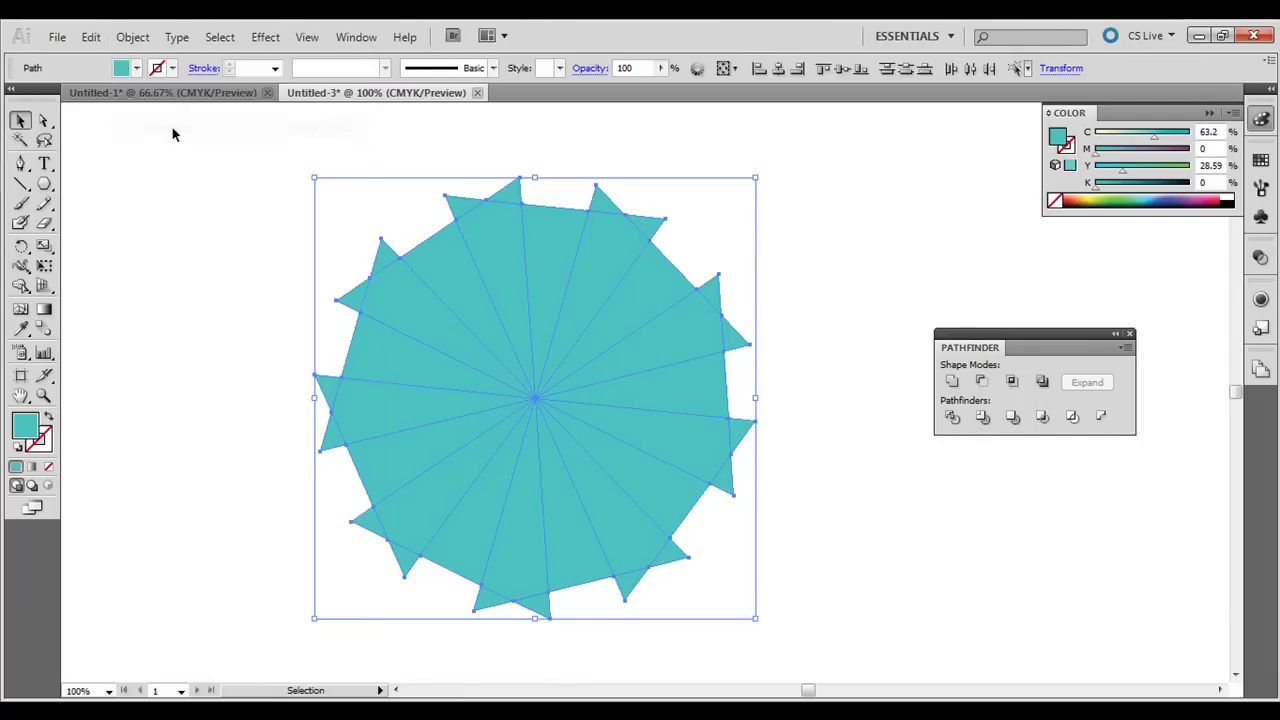
click(45, 121)
click(245, 208)
click(455, 281)
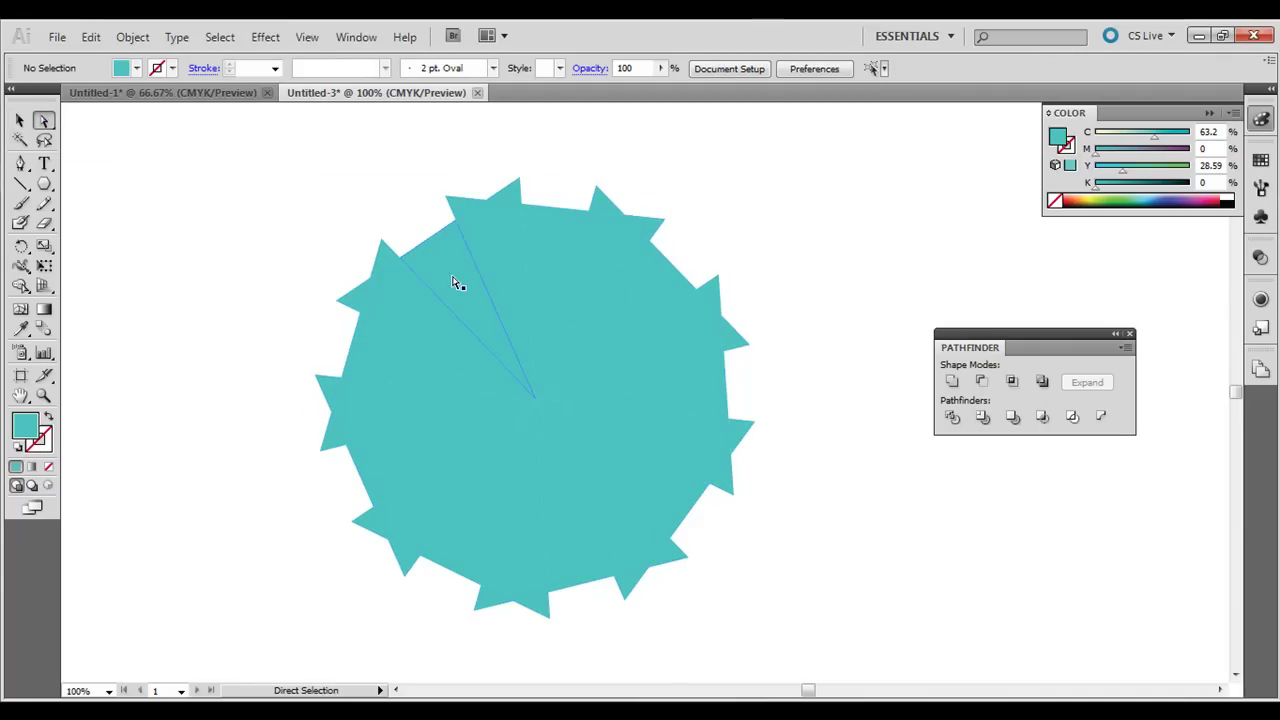
click(551, 242)
click(657, 281)
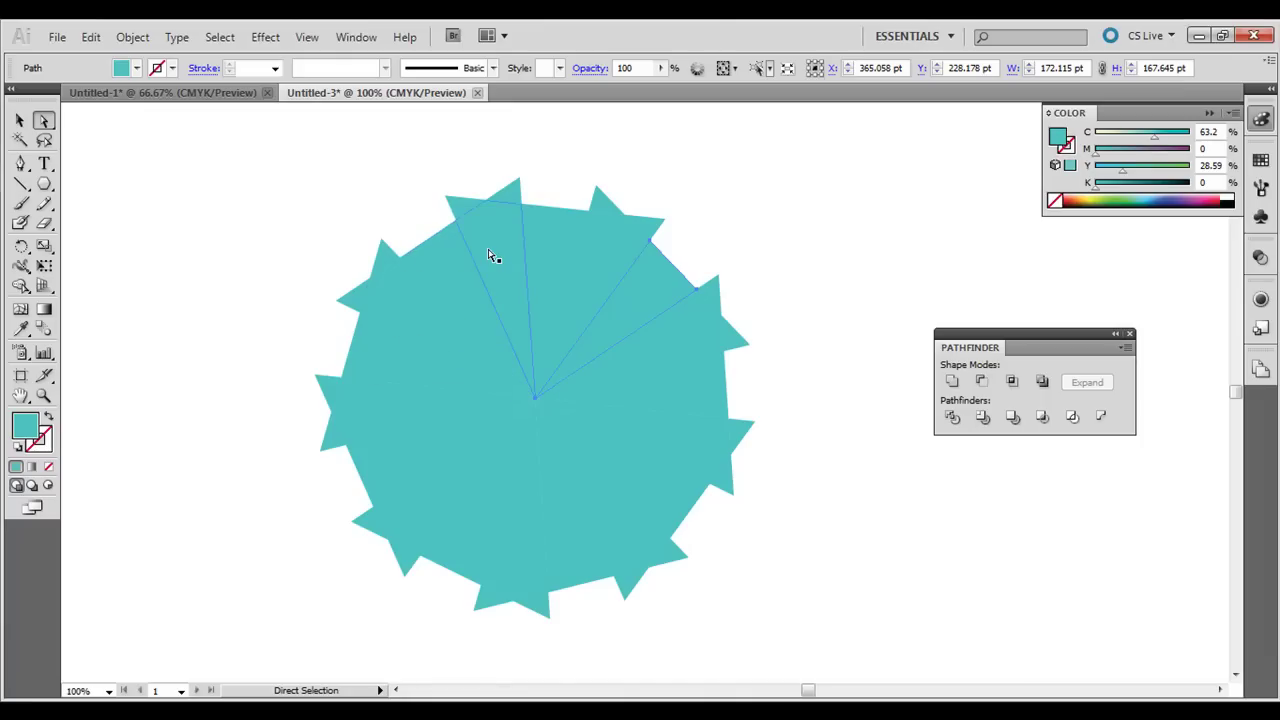
- Select alternating wedges around the top, left and bottom of the burst
click(452, 284)
key(ctrl)
key(ctrl)
click(544, 259)
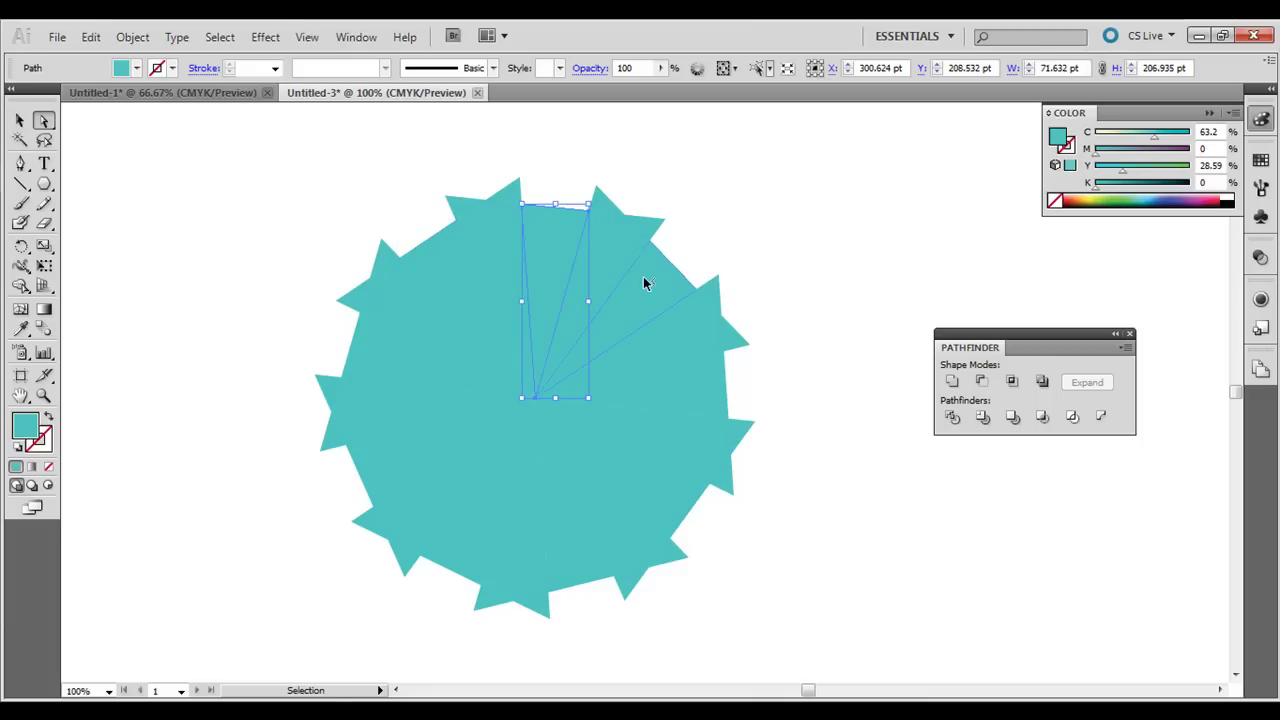
click(643, 277)
shift+click(542, 244)
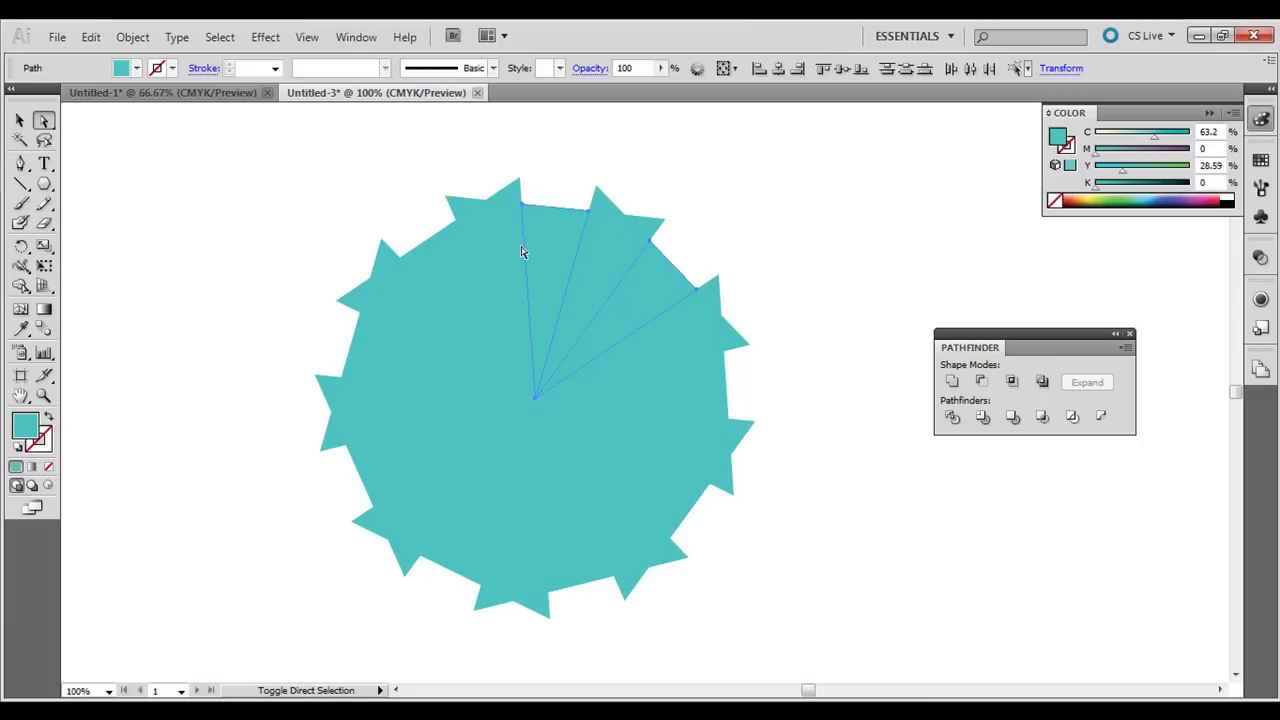
shift+click(447, 267)
shift+click(406, 353)
shift+click(415, 437)
shift+click(445, 485)
shift+click(477, 511)
shift+click(522, 520)
- Add alternating wedges on the right side, undoing an accidental wedge drag
shift+click(552, 515)
shift+click(649, 477)
shift+click(674, 412)
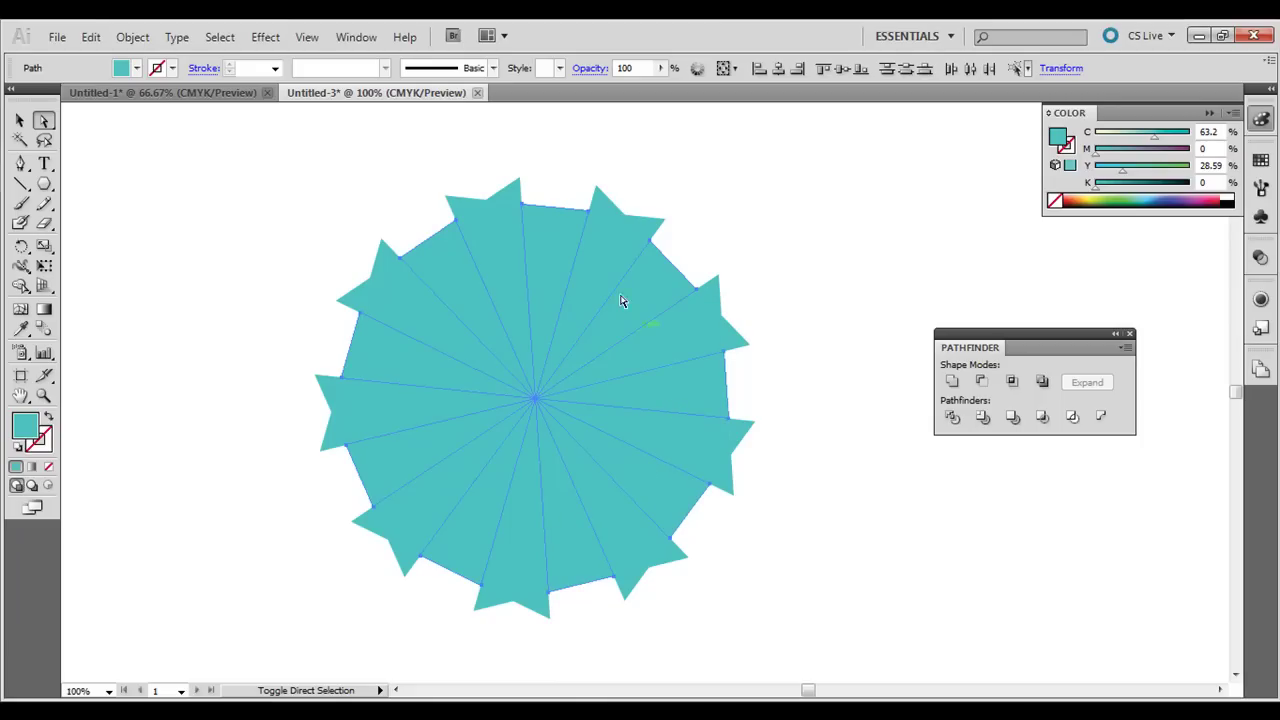
shift+click(593, 277)
drag(593, 277, 925, 258)
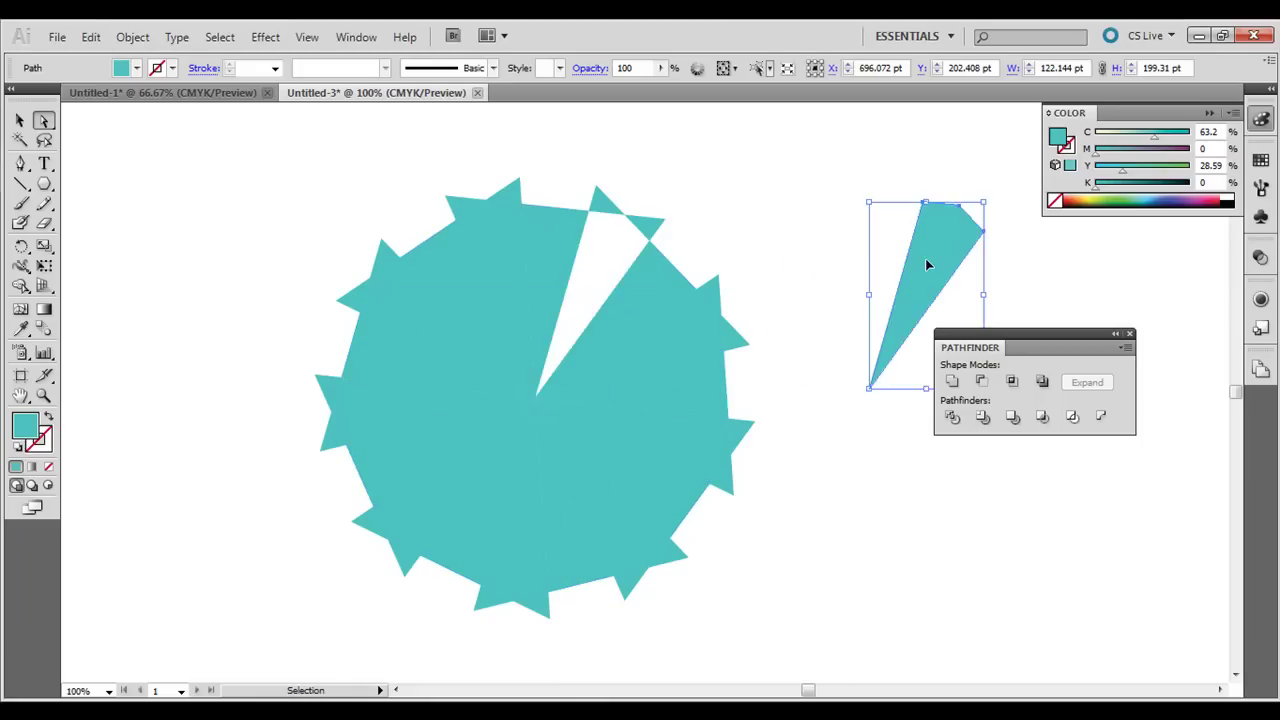
key(ctrl+z)
- Add the remaining alternating wedges around the ring to the selection
shift+click(543, 257)
shift+click(517, 266)
shift+click(443, 306)
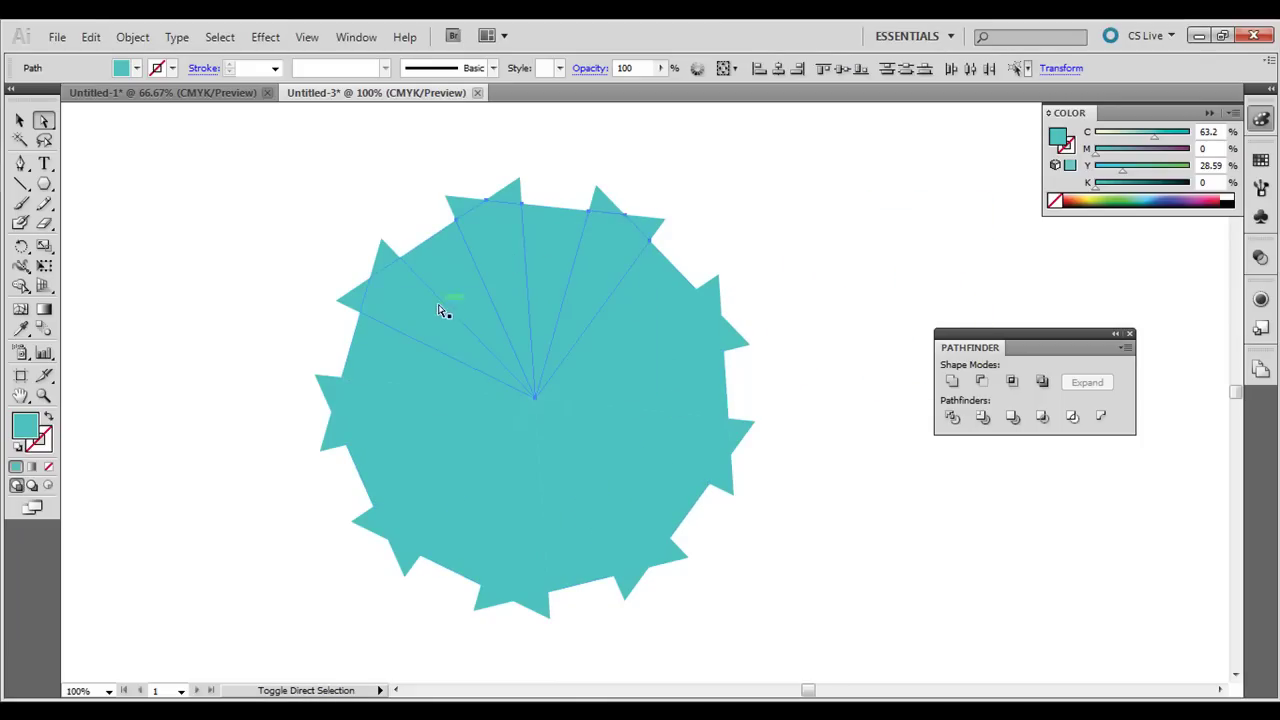
shift+click(397, 406)
shift+click(426, 491)
shift+click(577, 540)
shift+click(631, 523)
shift+click(658, 494)
shift+click(689, 466)
- Drag the alternating wedges right into a separate pinwheel, close Pathfinder and Color, then deselect
click(19, 120)
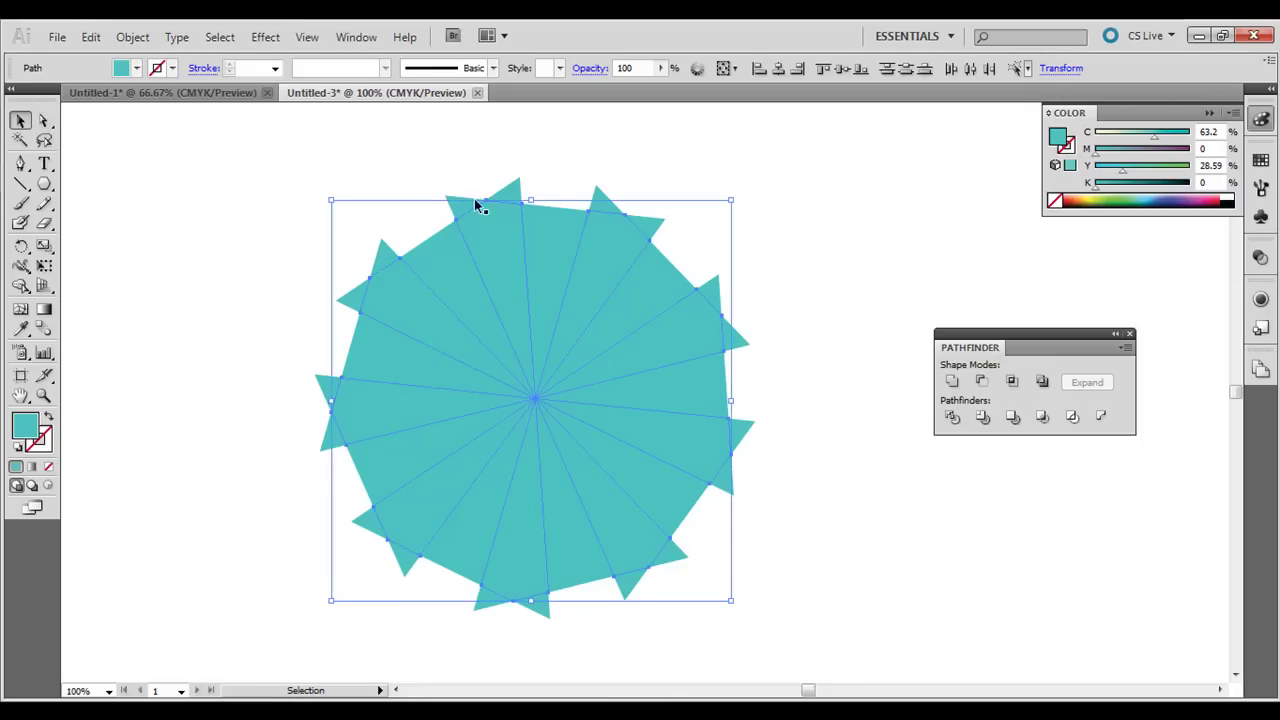
drag(489, 230, 968, 249)
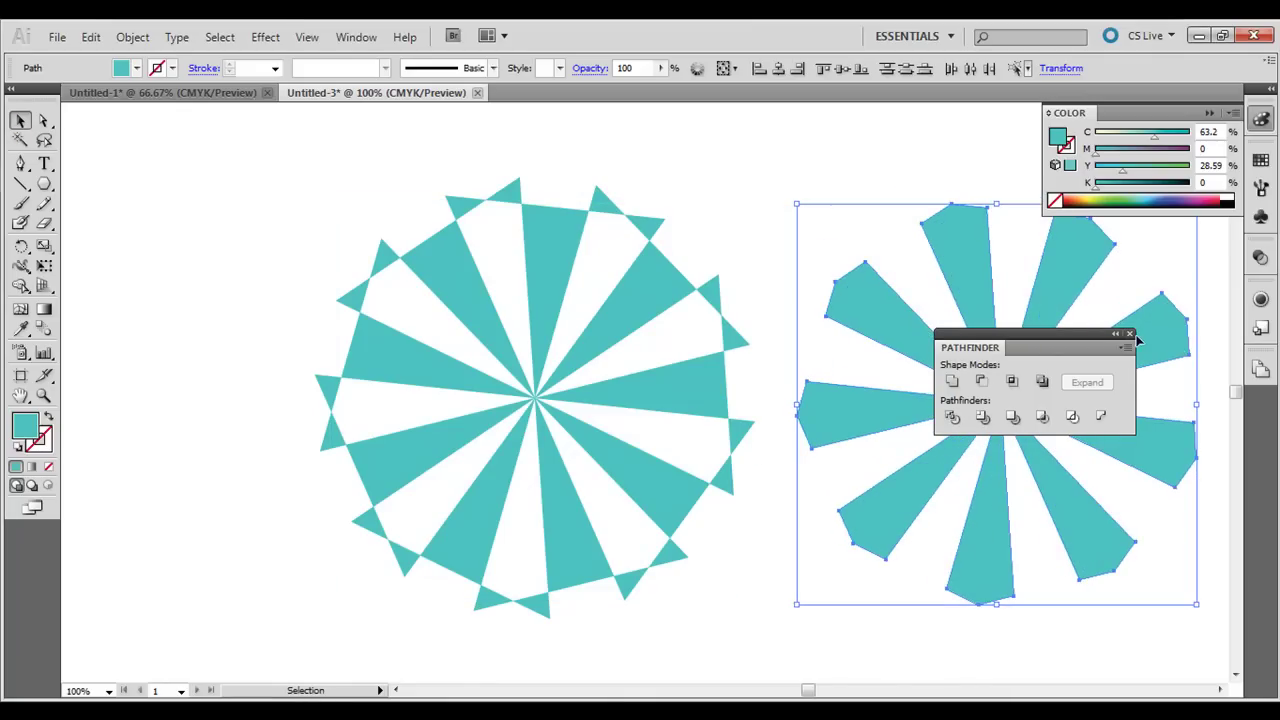
click(1130, 335)
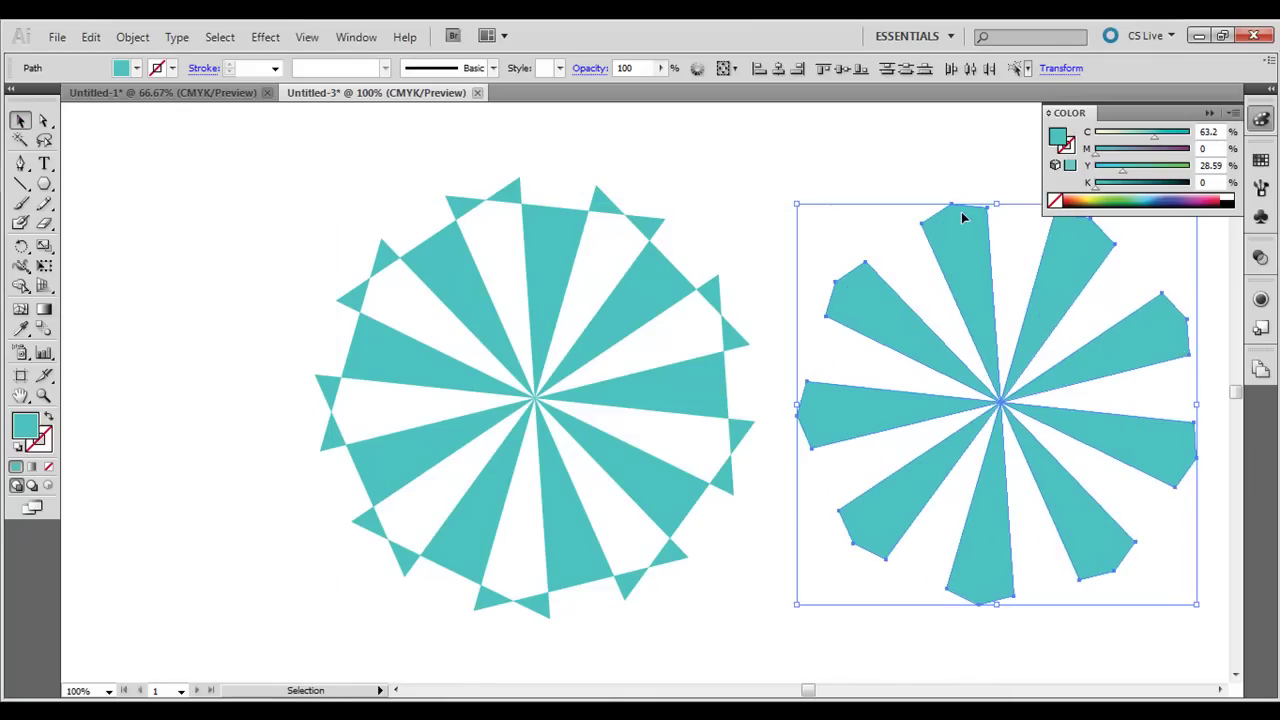
click(1209, 112)
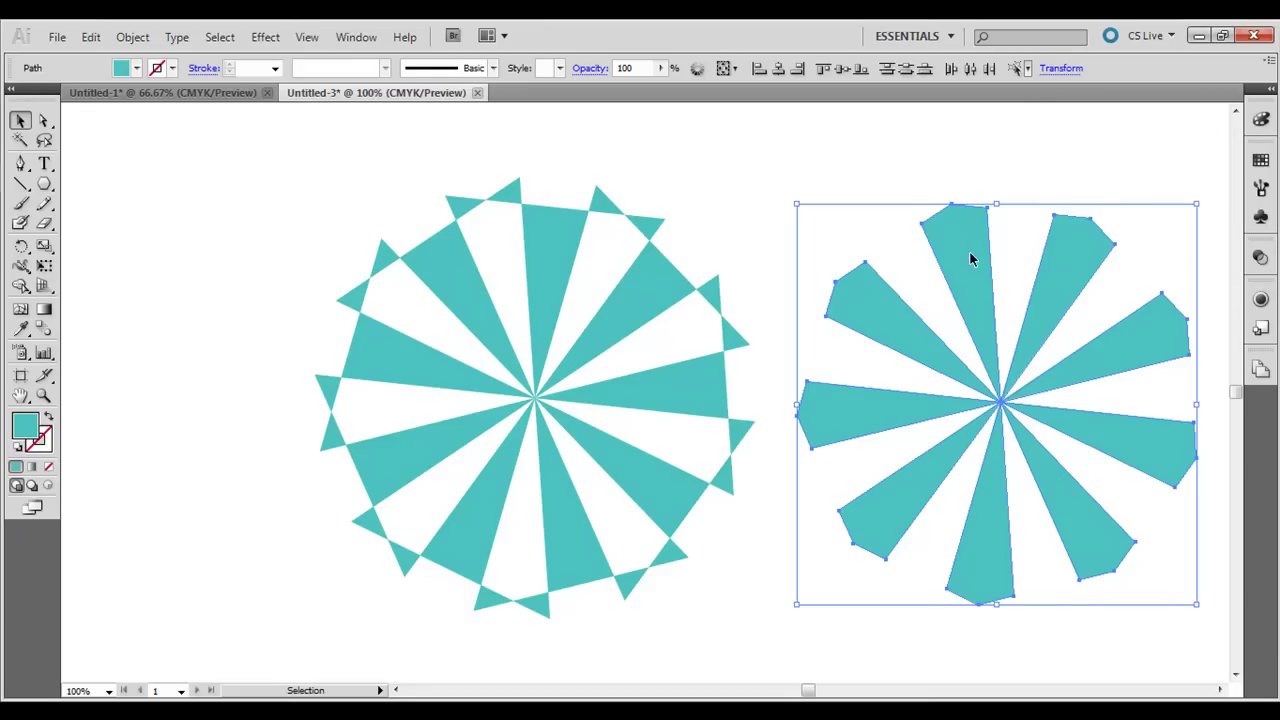
drag(970, 259, 970, 239)
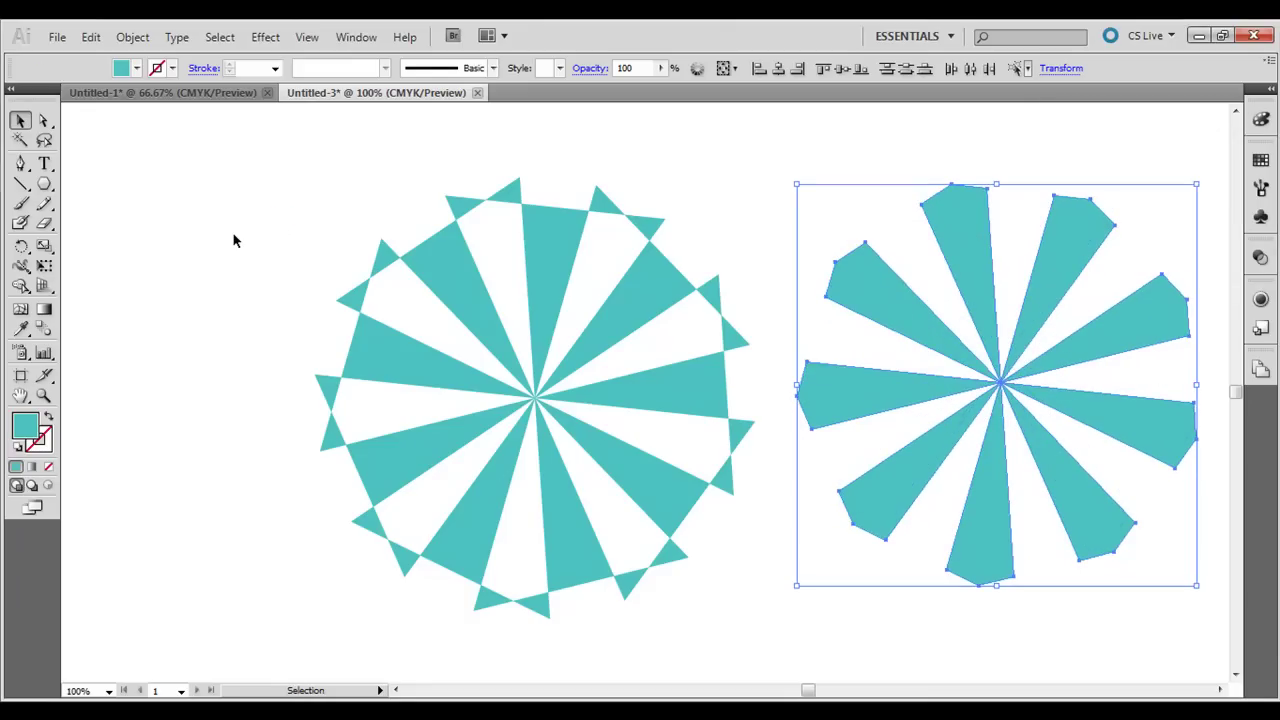
click(235, 240)
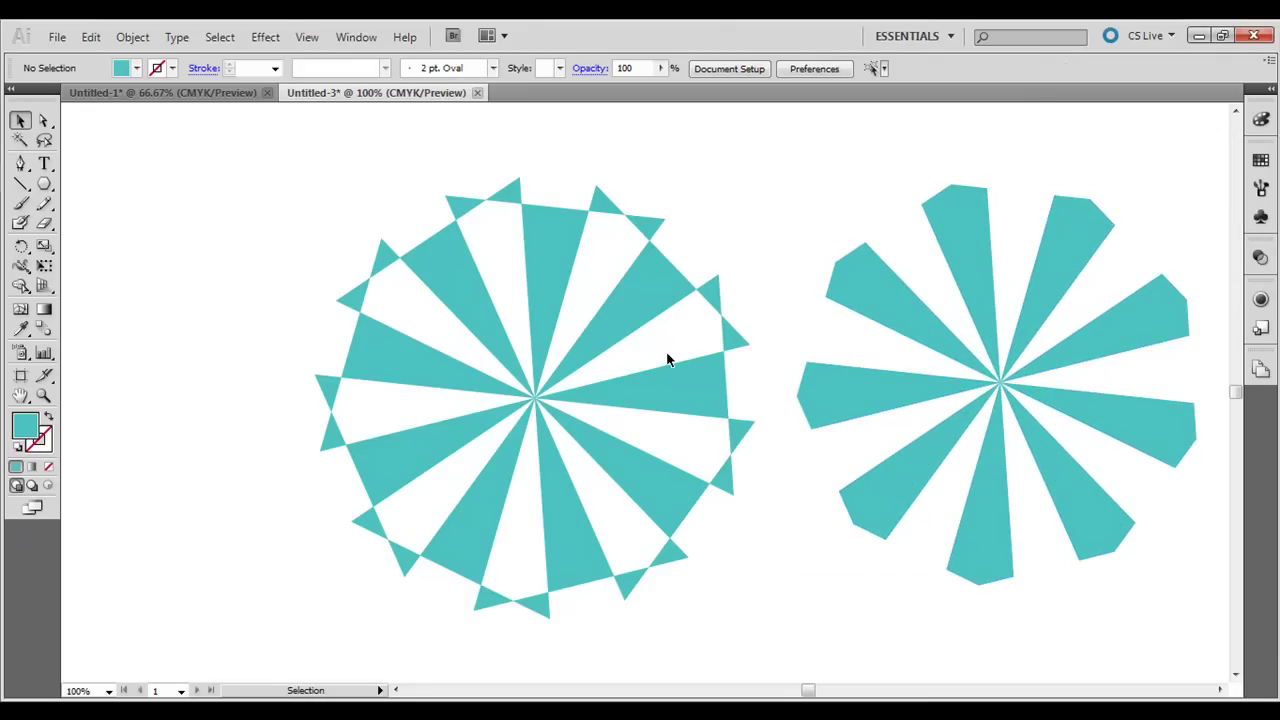
click(214, 92)
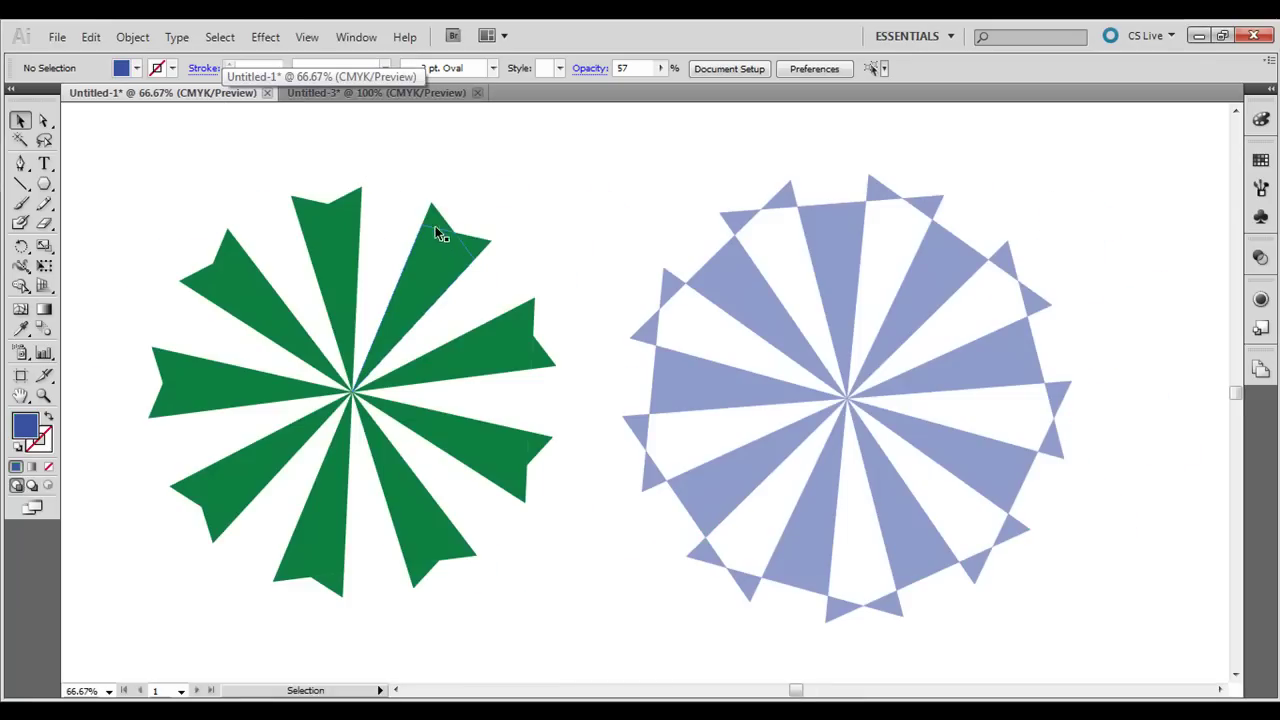
drag(436, 219, 471, 243)
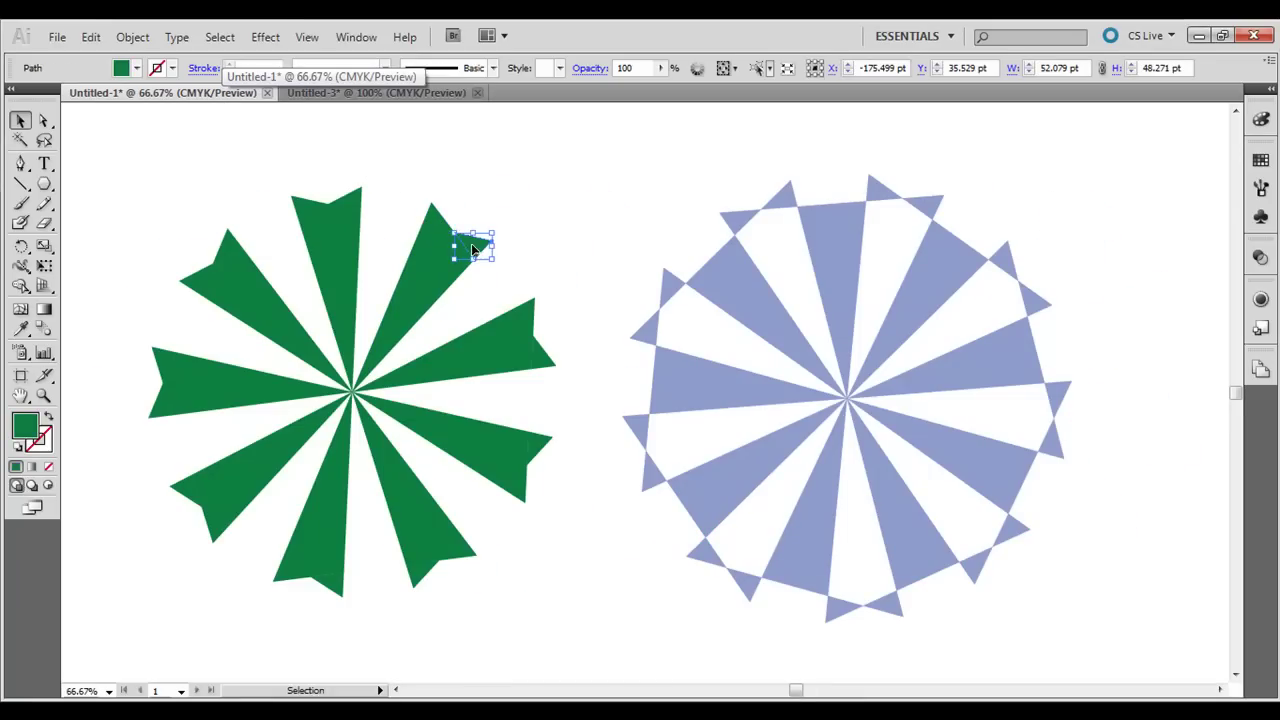
click(500, 196)
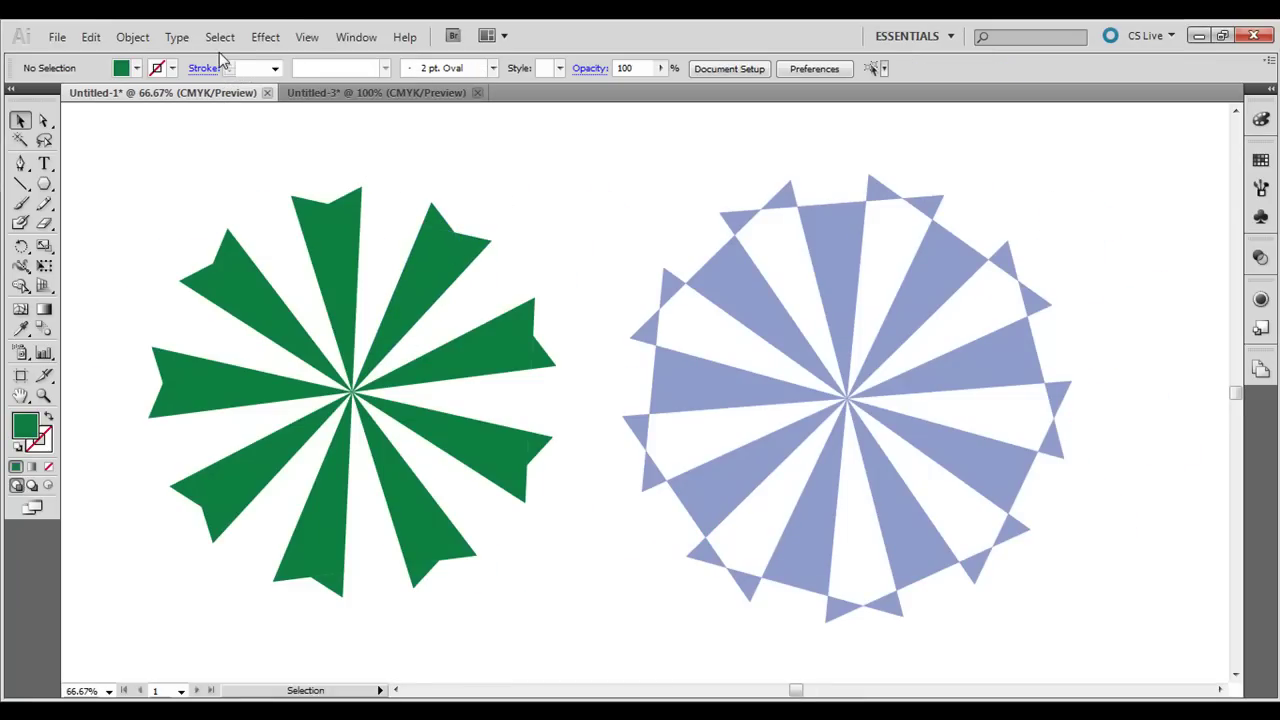
click(330, 92)
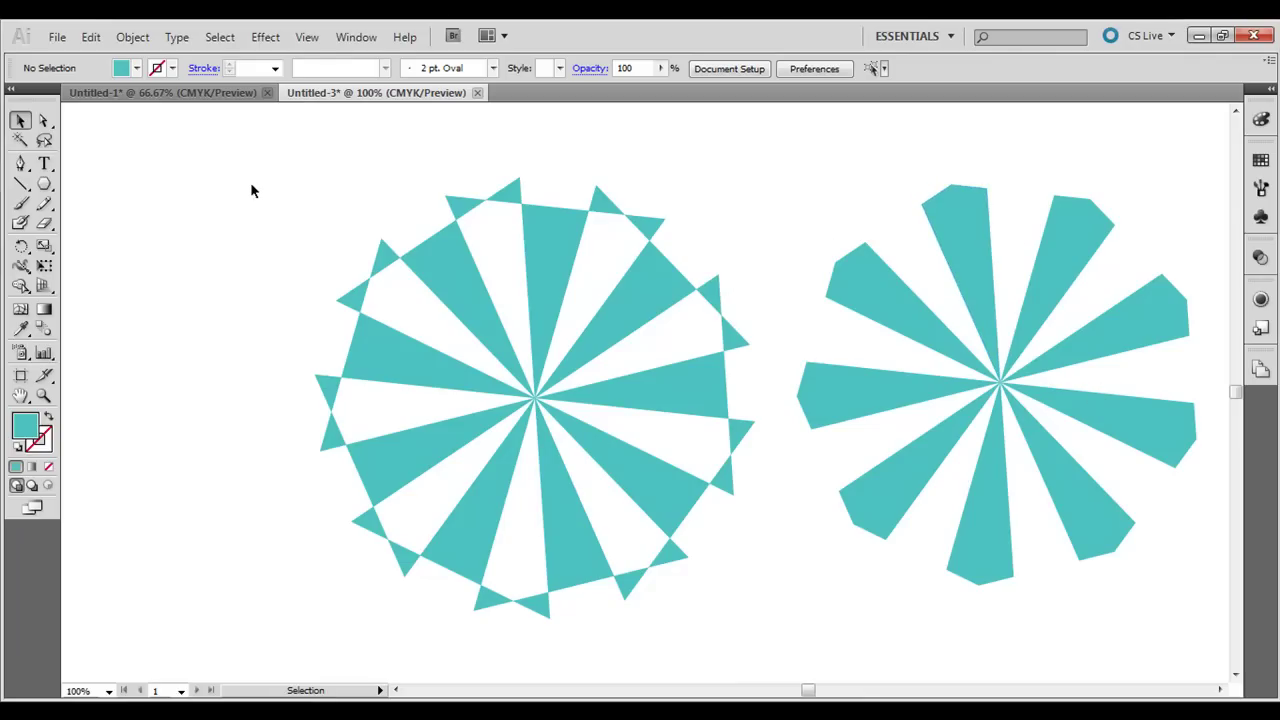
click(195, 97)
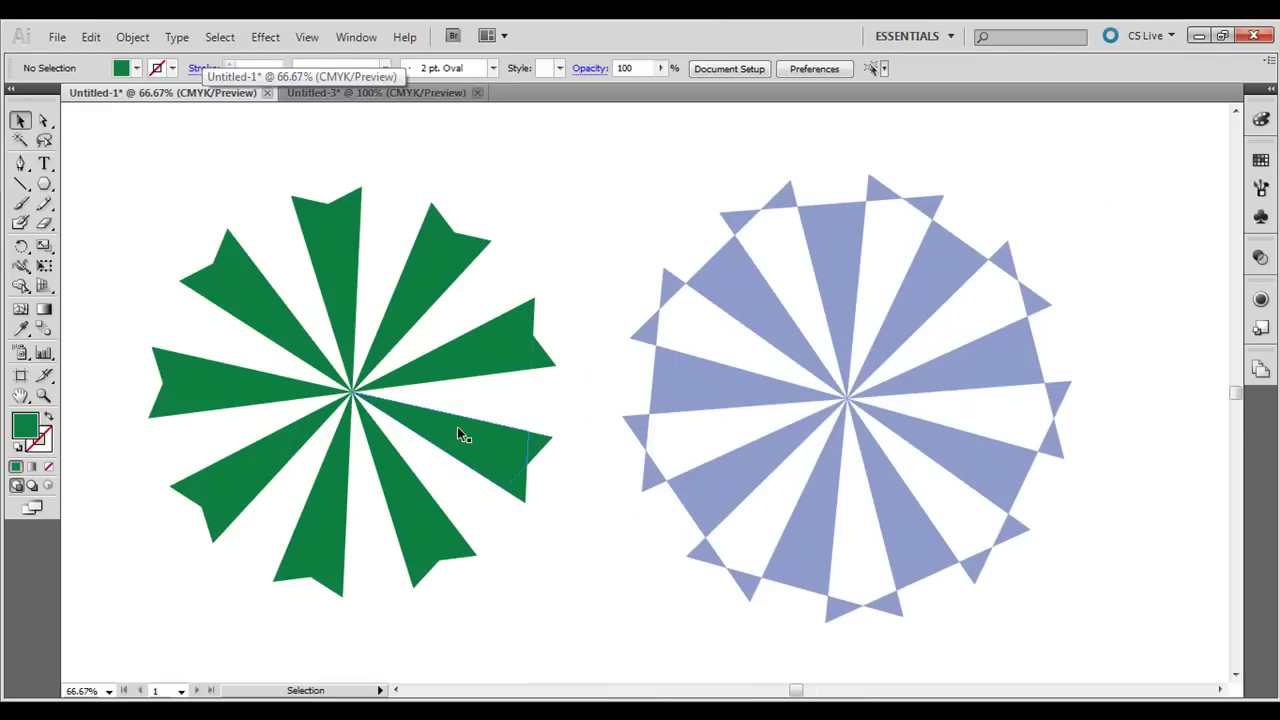
click(332, 93)
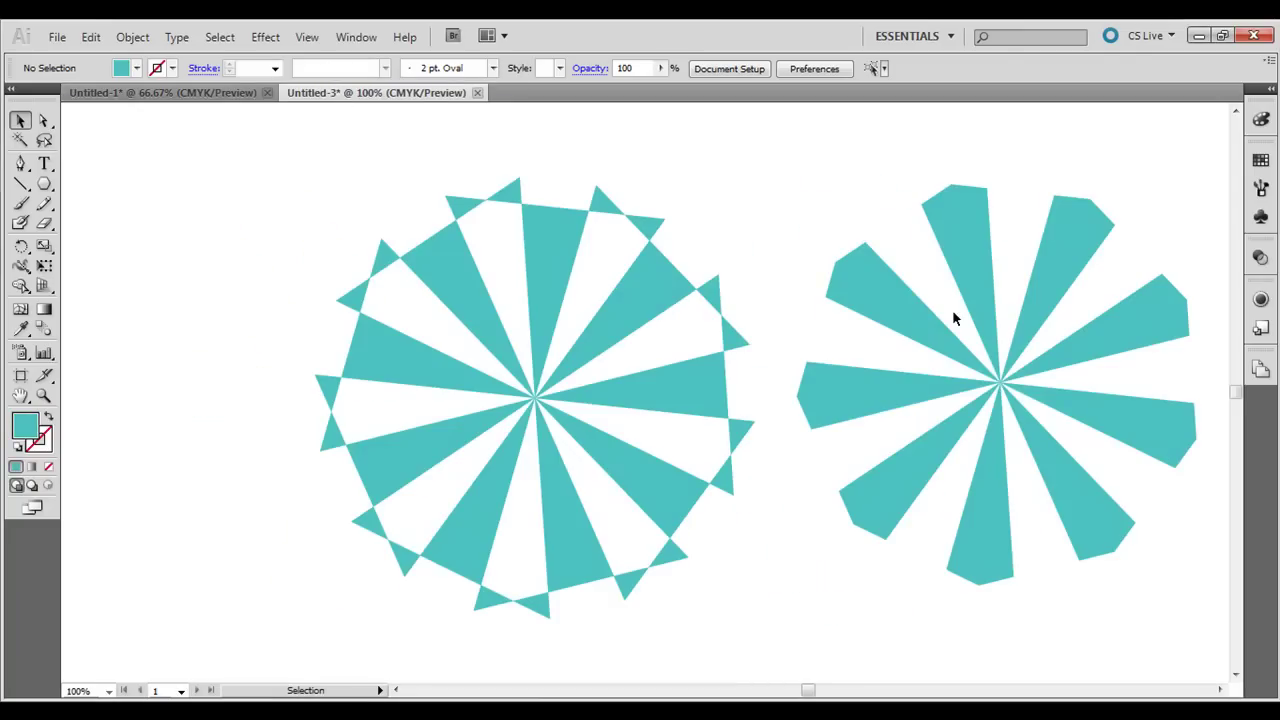
click(20, 395)
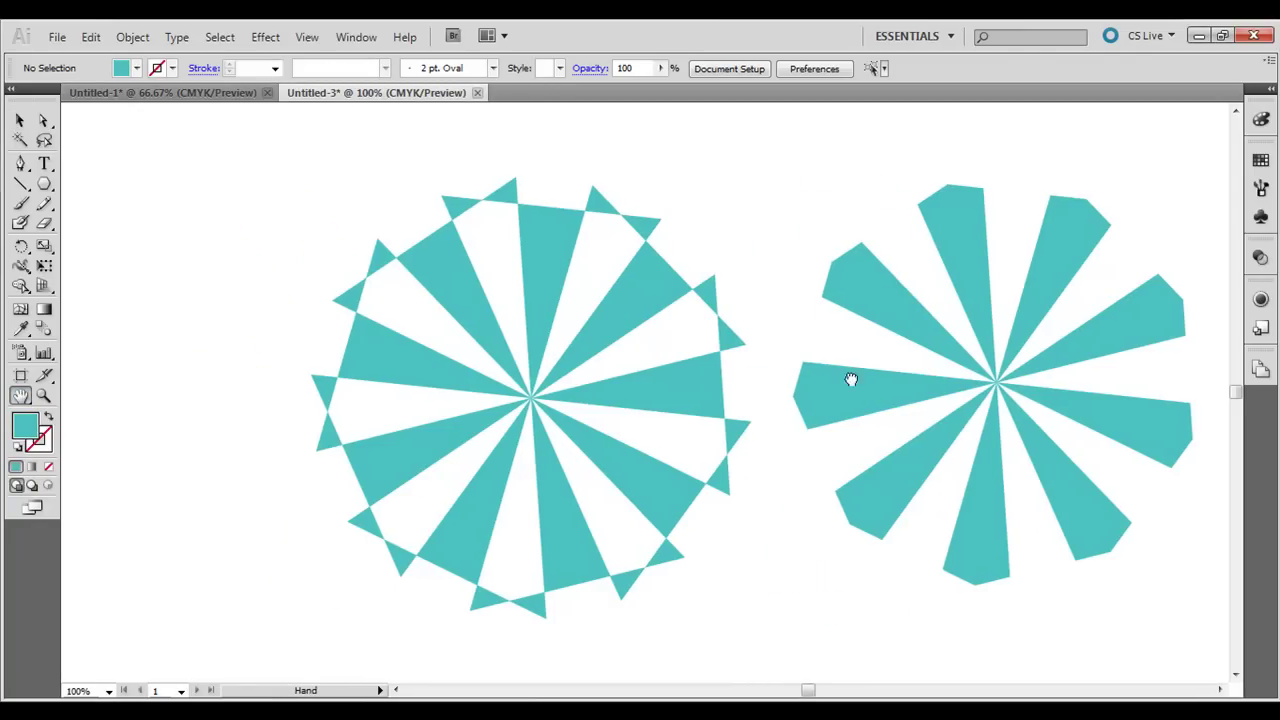
drag(849, 374, 736, 397)
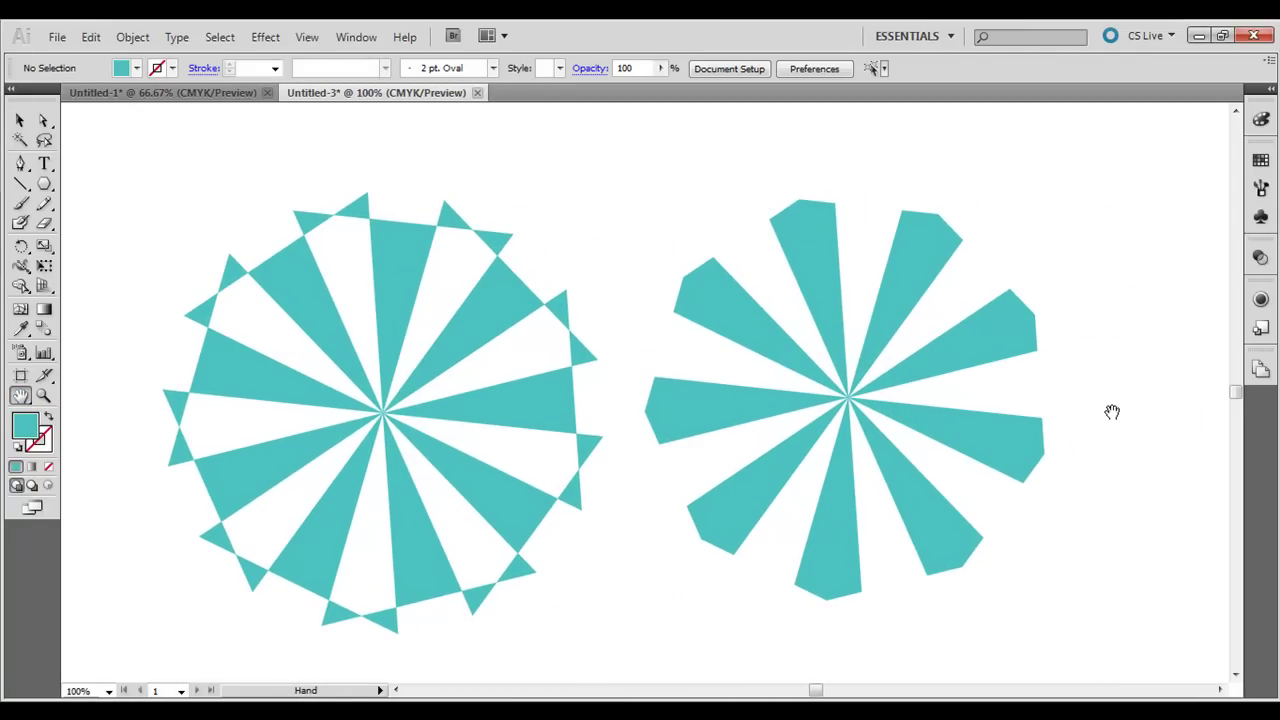